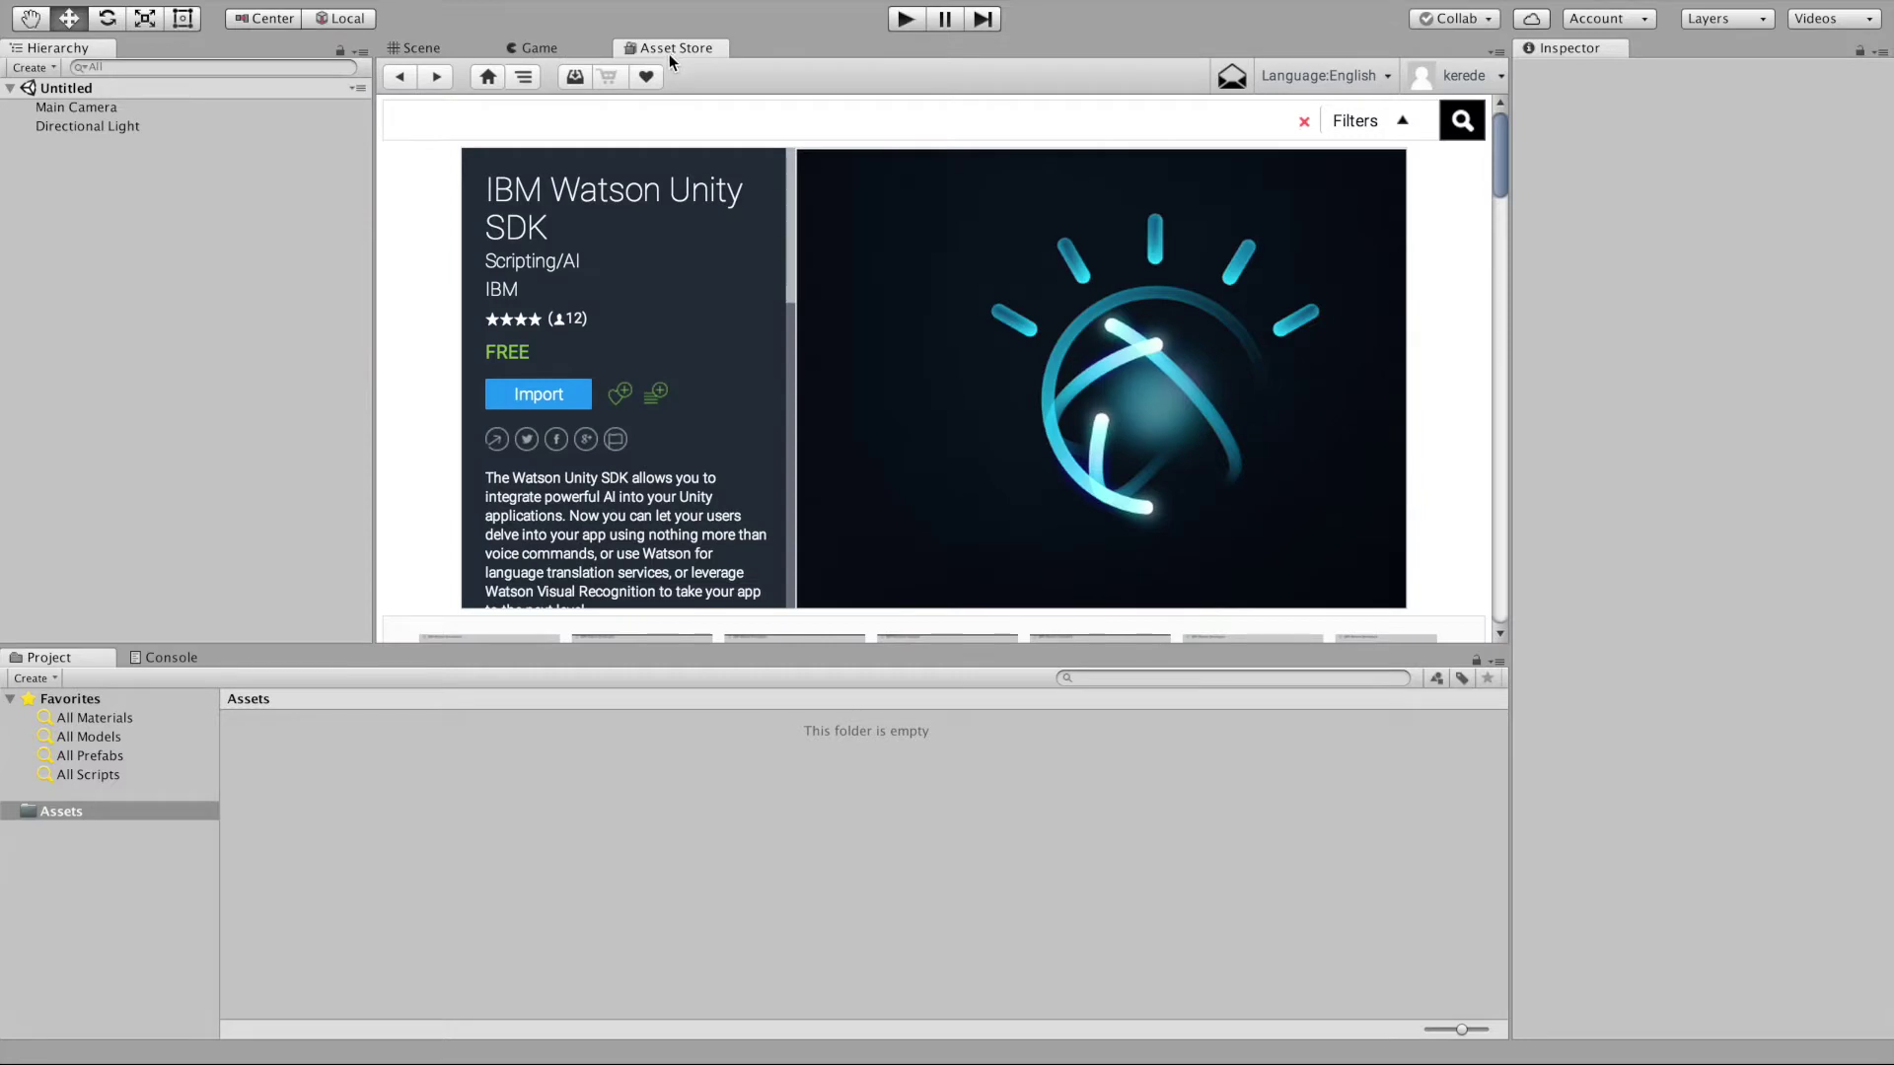
- Import the complete IBM Watson Unity SDK package into the project from the Asset Store
click(553, 395)
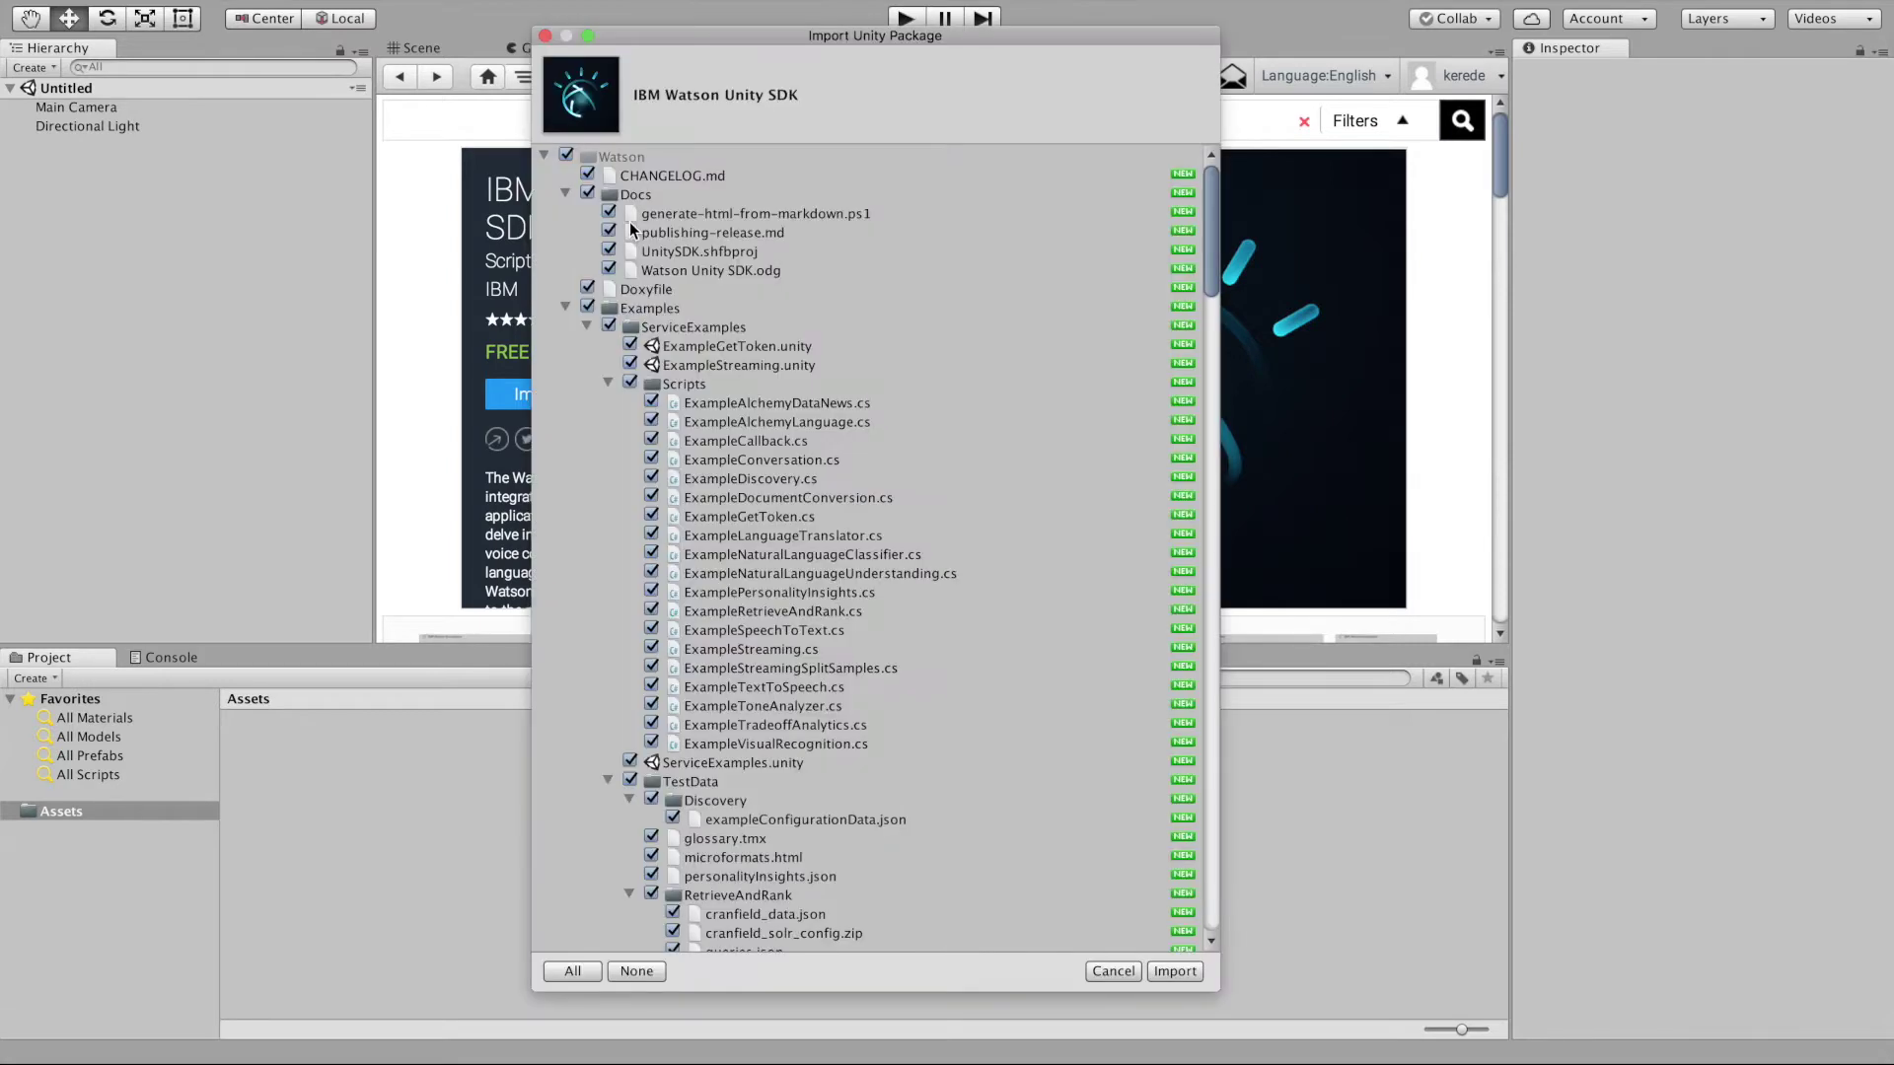
click(1174, 971)
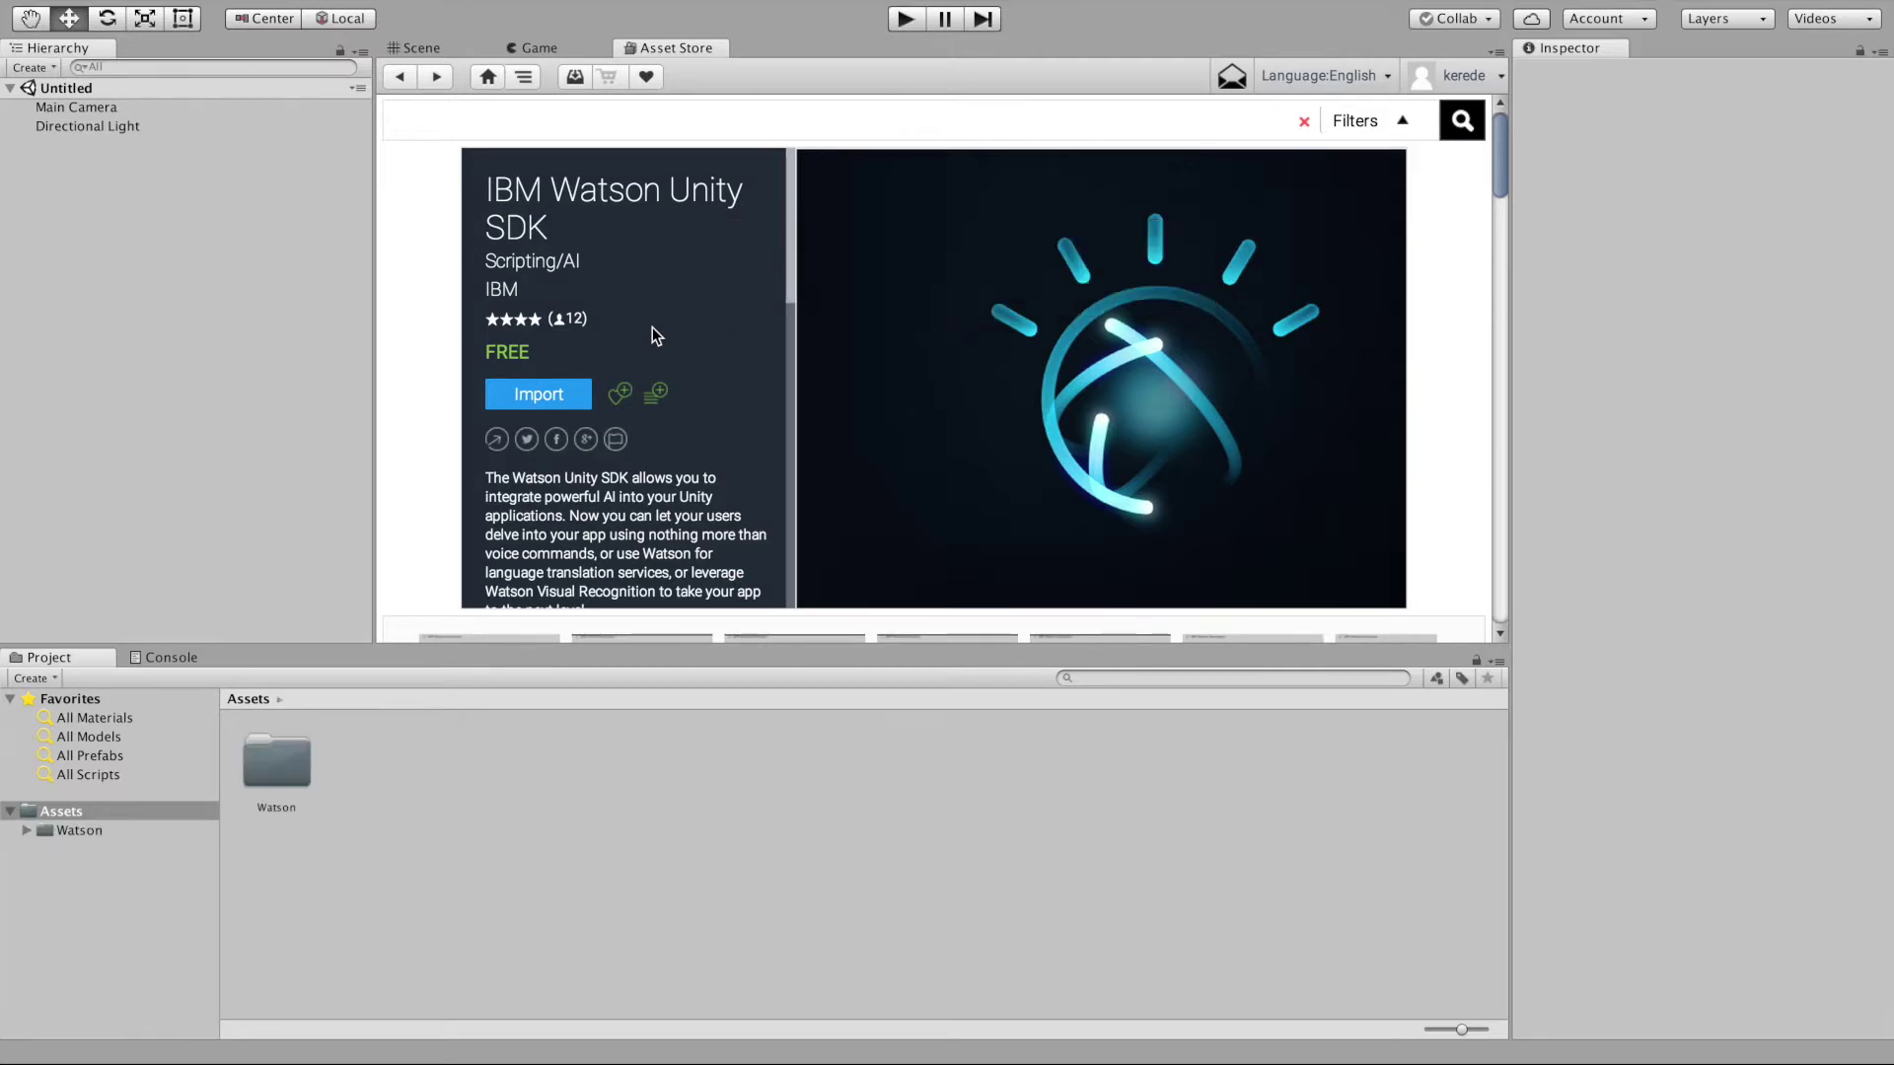
- Import all contents of the custom package Lexicon.unitypackage from the Tutorial folder into the project's assets
right_click(392, 765)
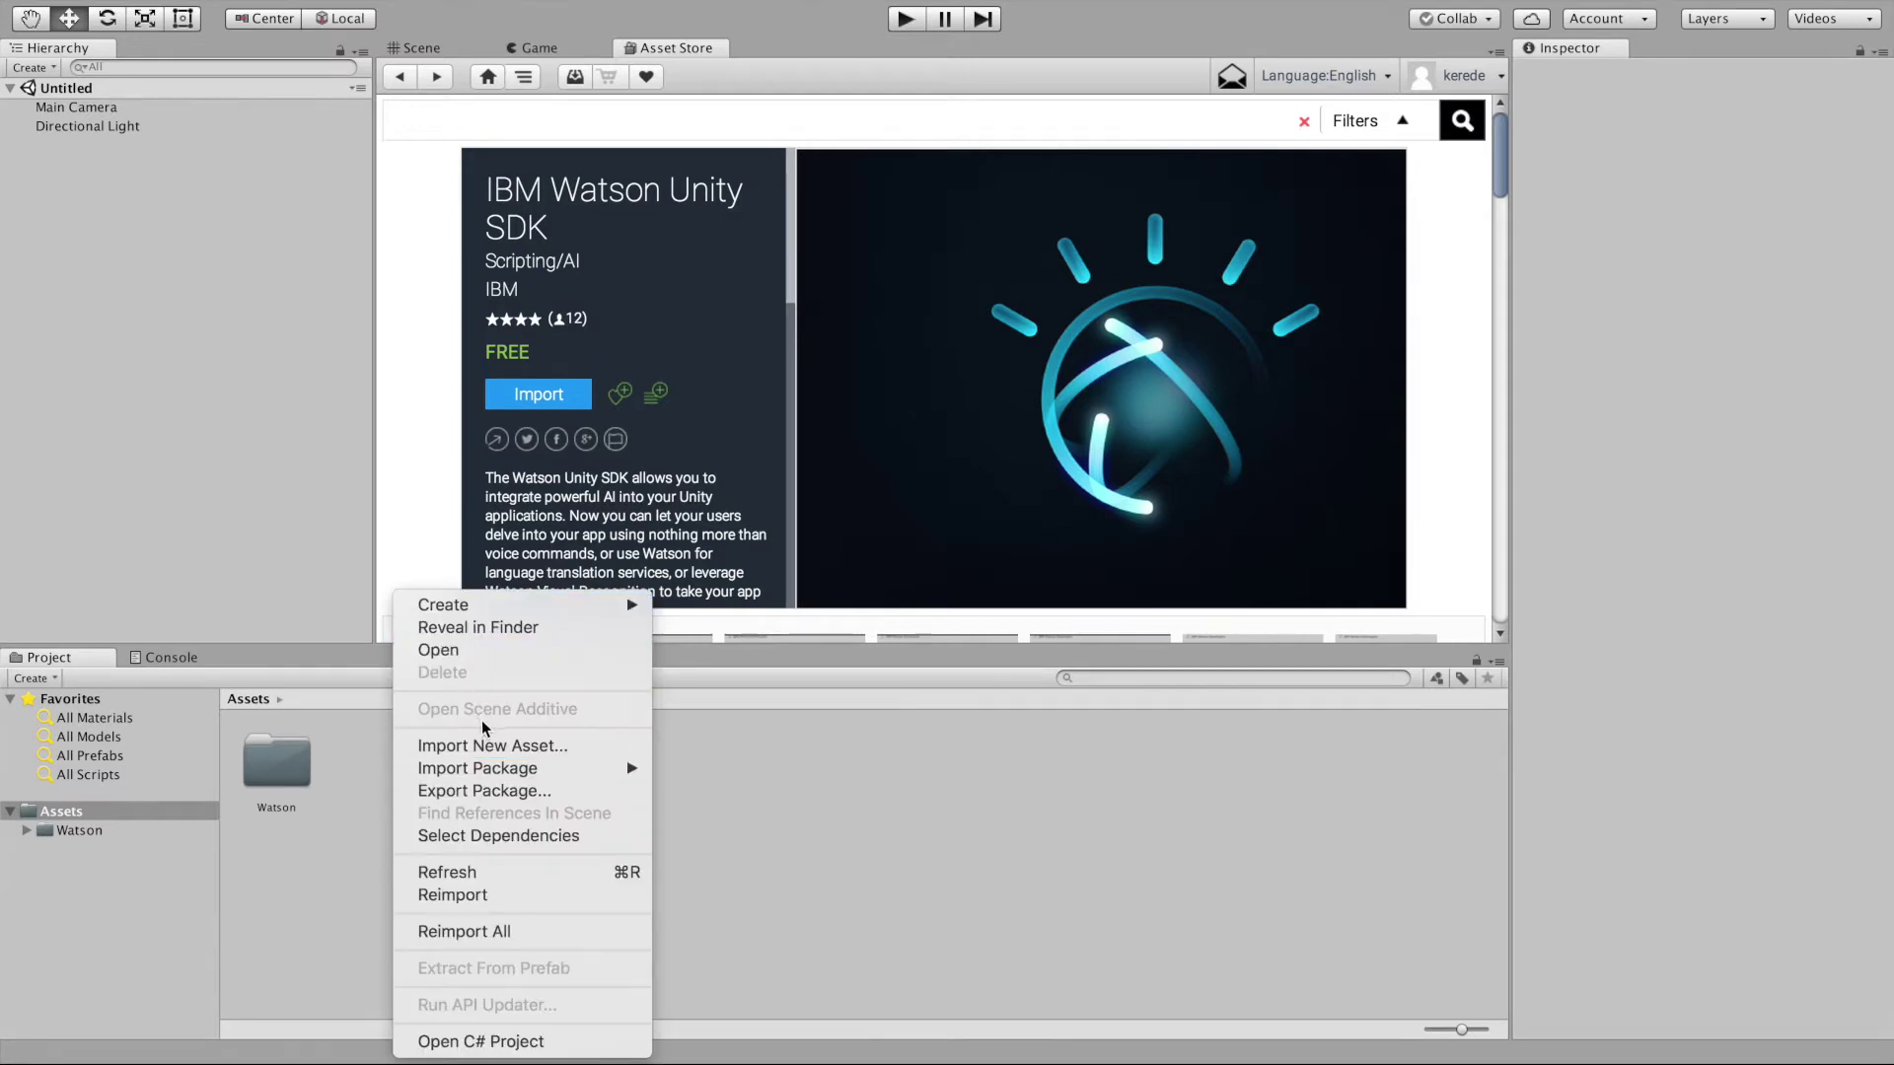
mouse_move(487, 768)
click(701, 768)
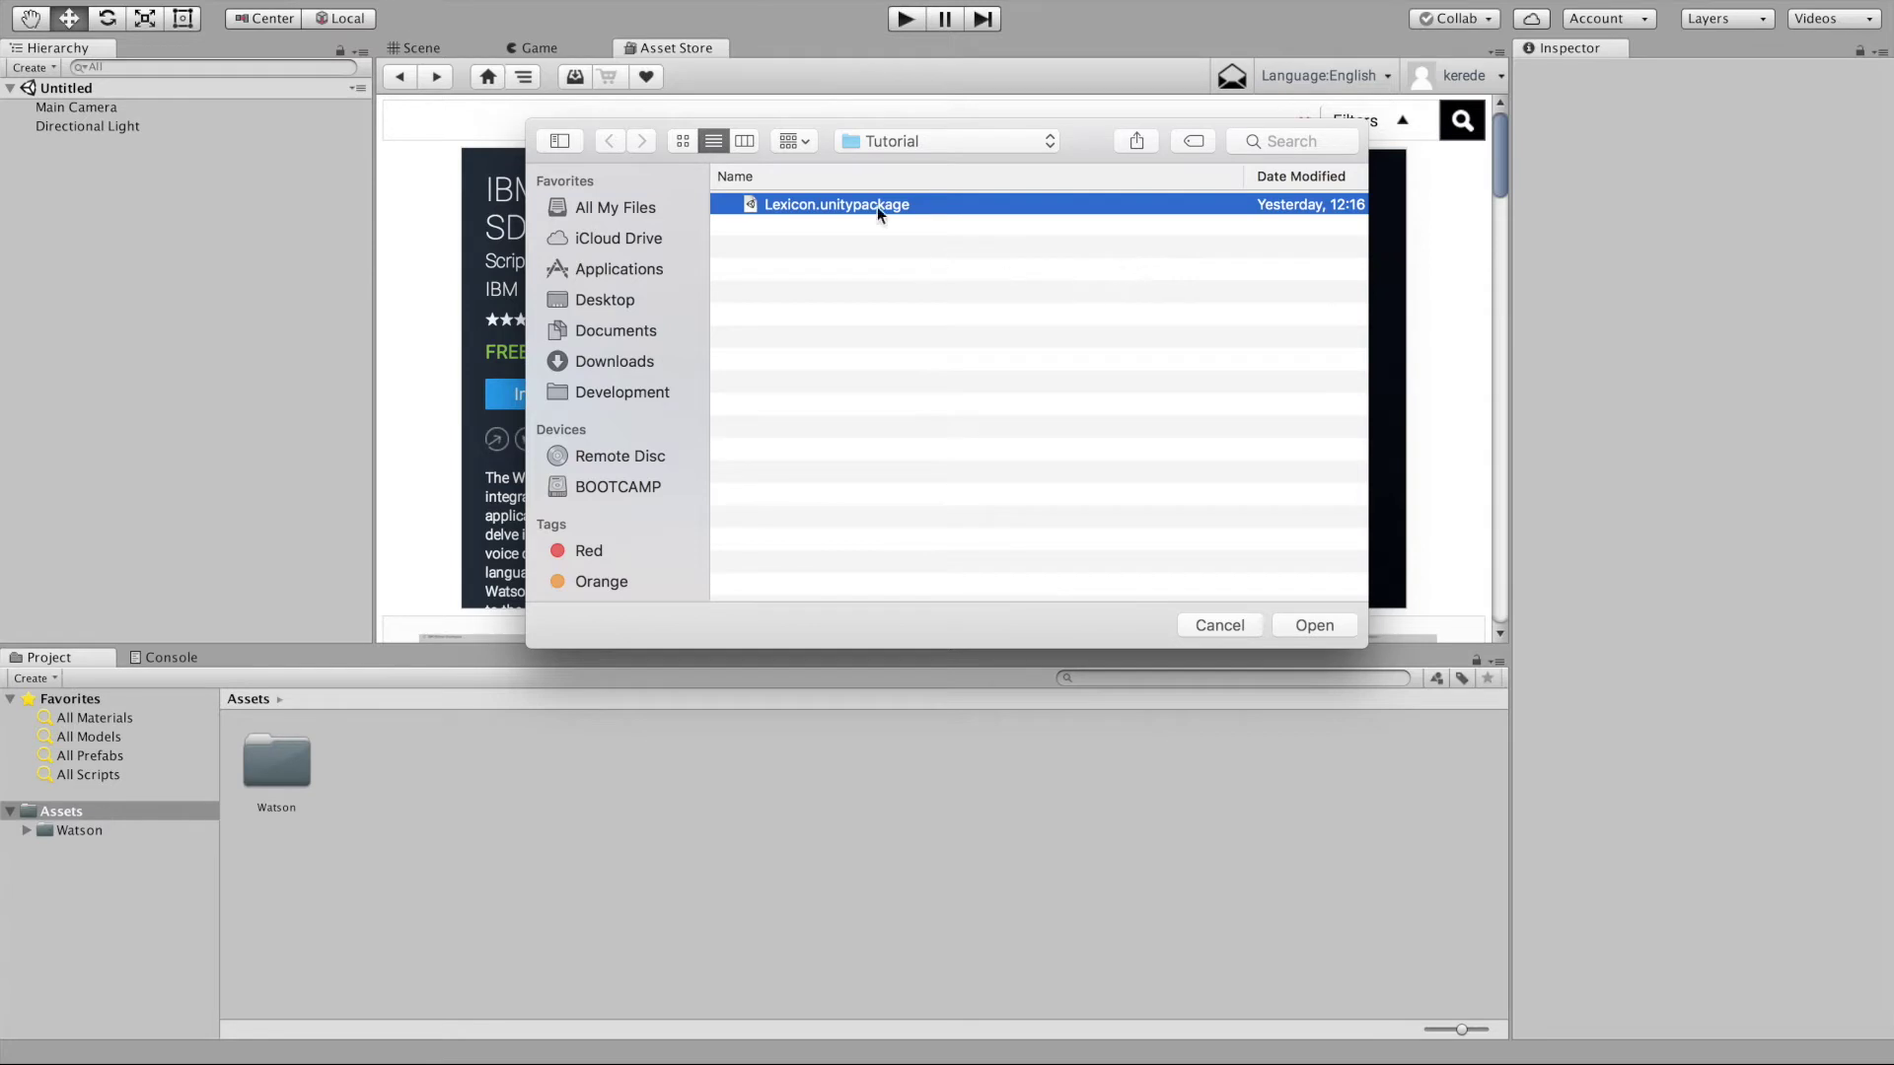
click(1314, 625)
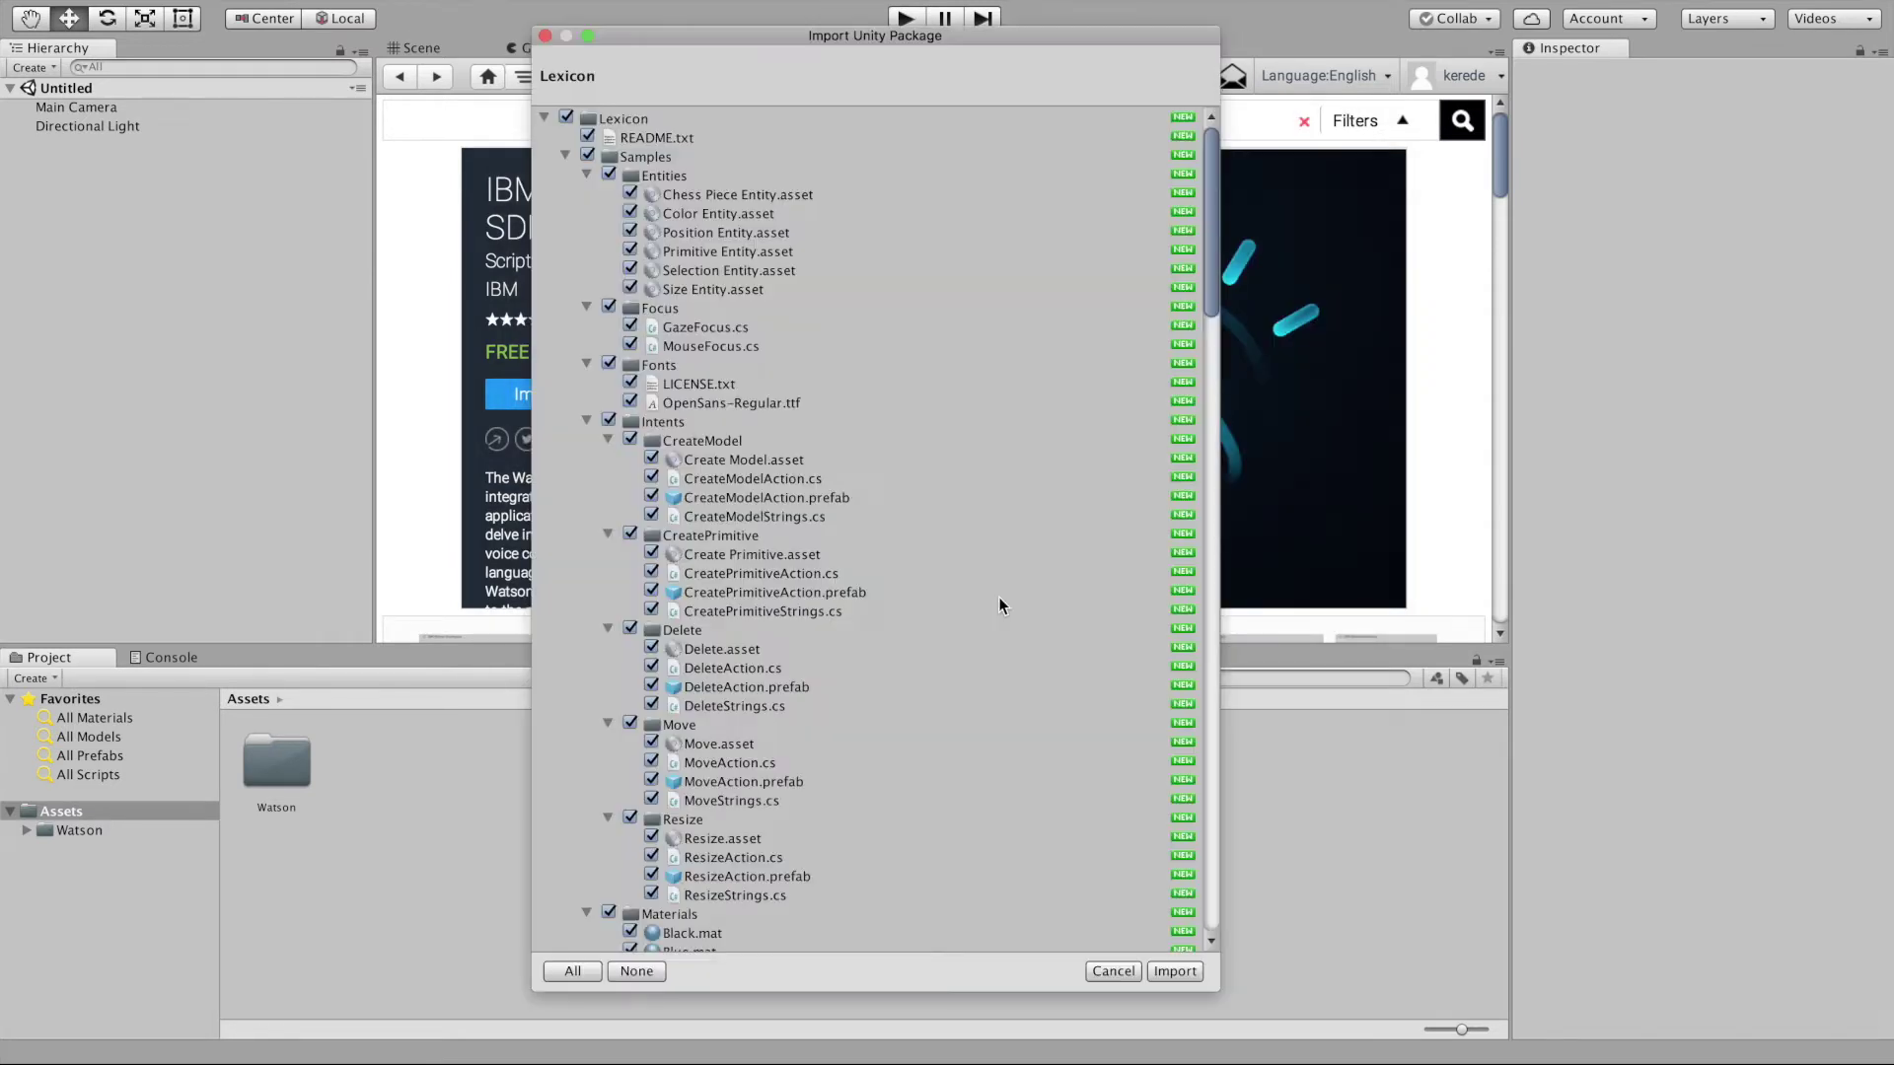
click(1186, 970)
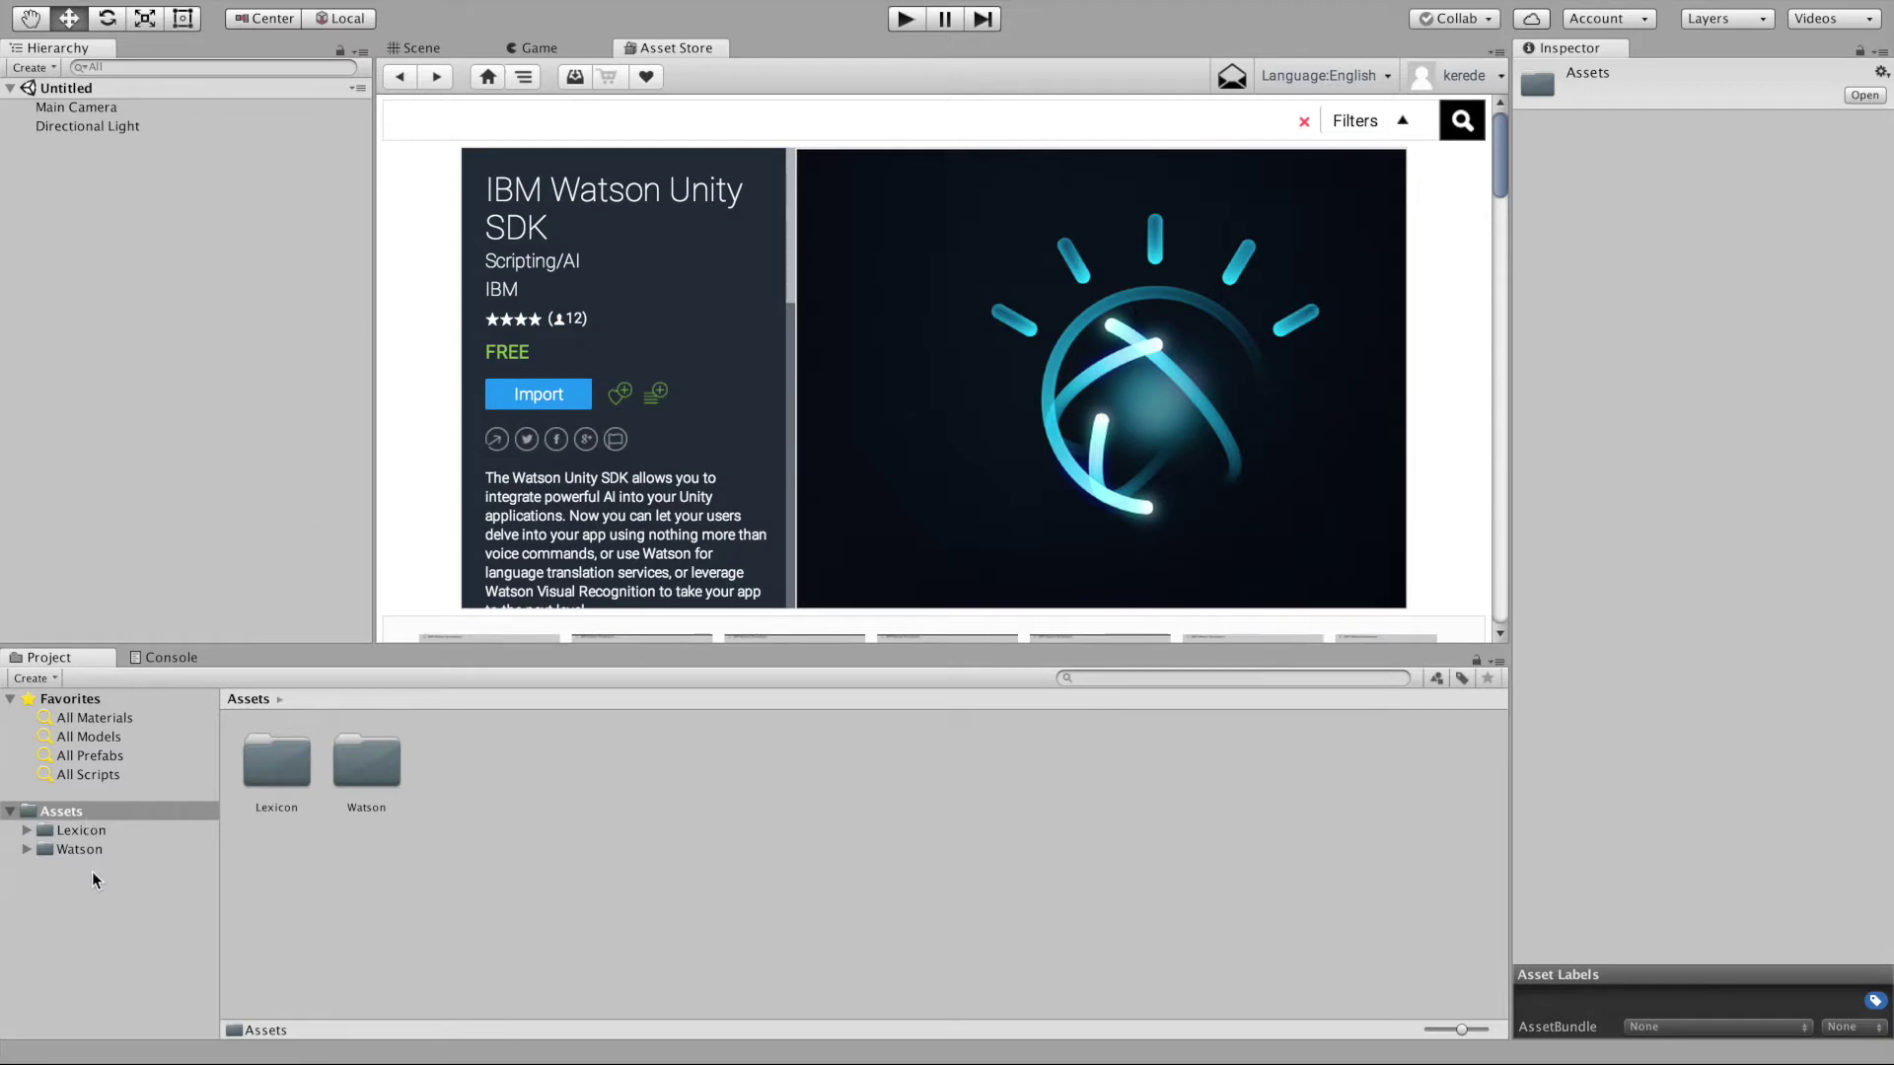
- Open Lexicon's credentials, check the Watson Speech To Text and Watson Conversation login fields, and close the window
mouse_move(587, 7)
click(657, 18)
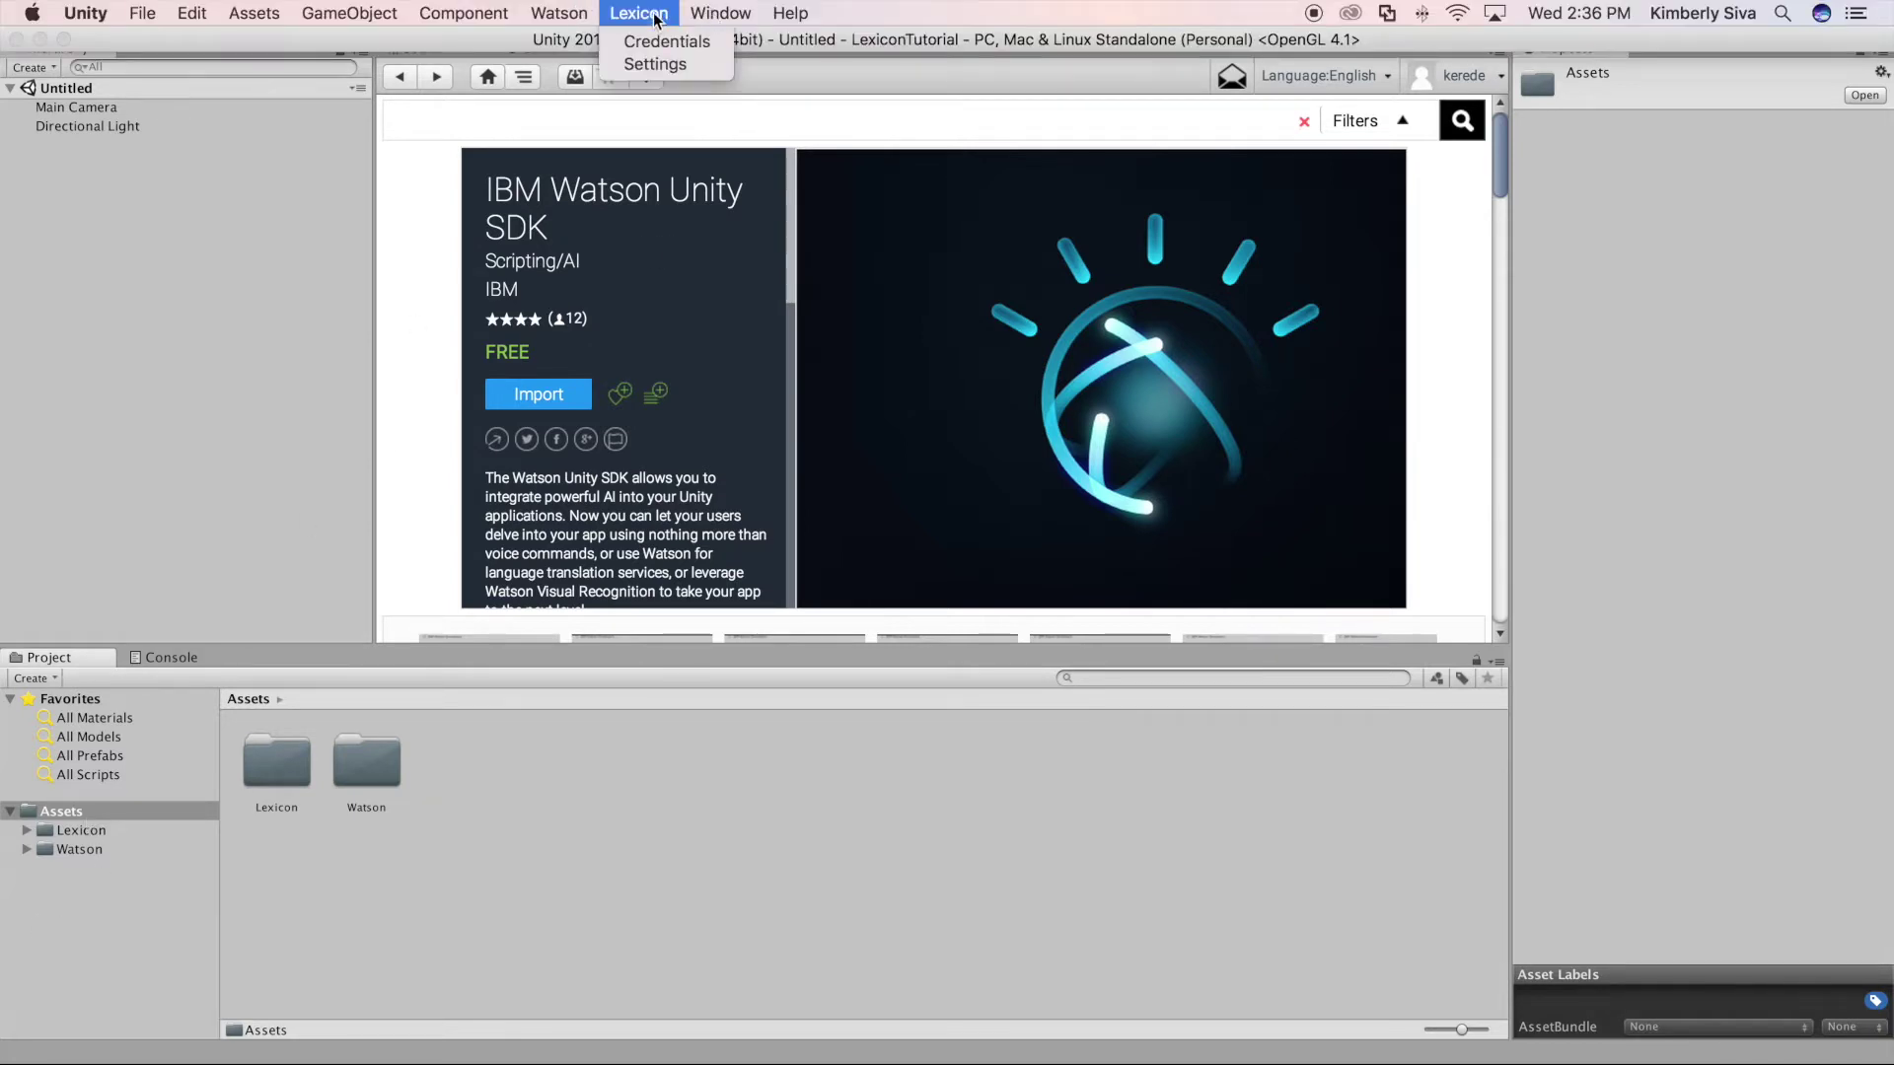
click(659, 42)
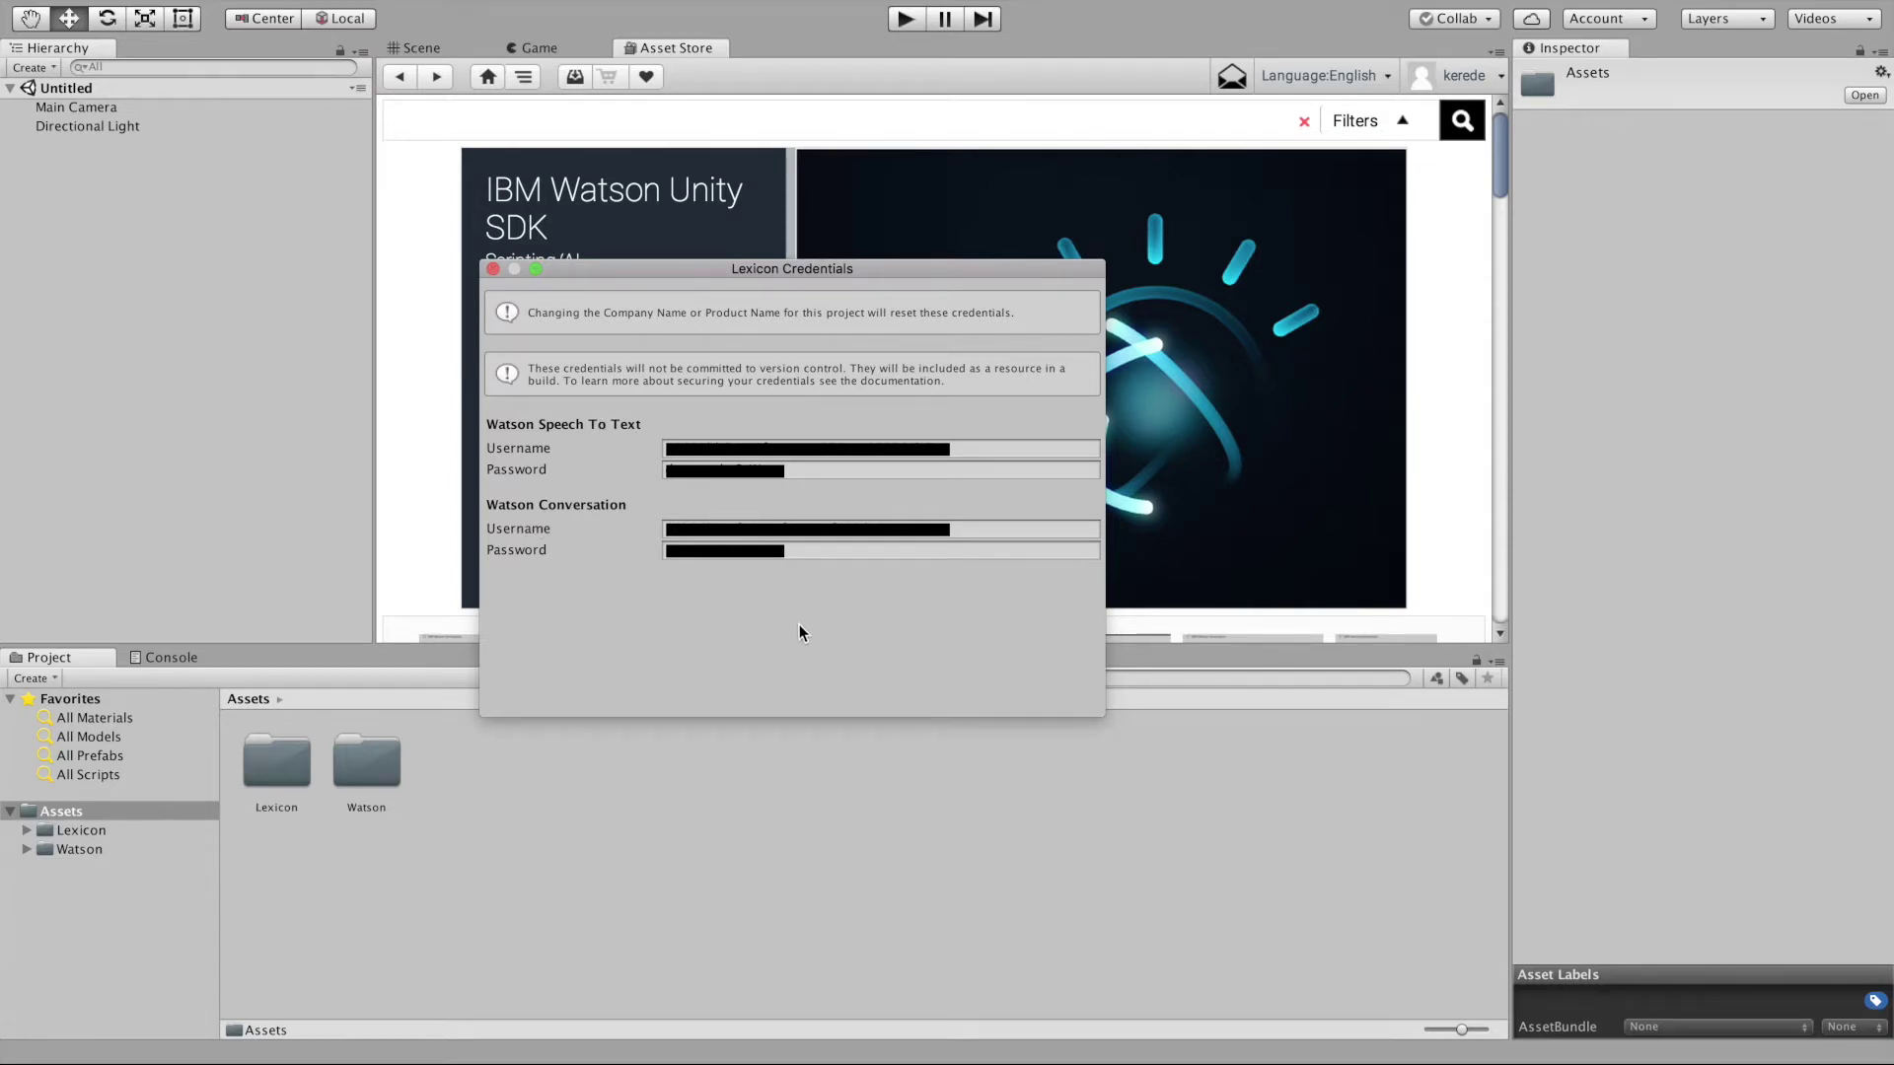
click(493, 269)
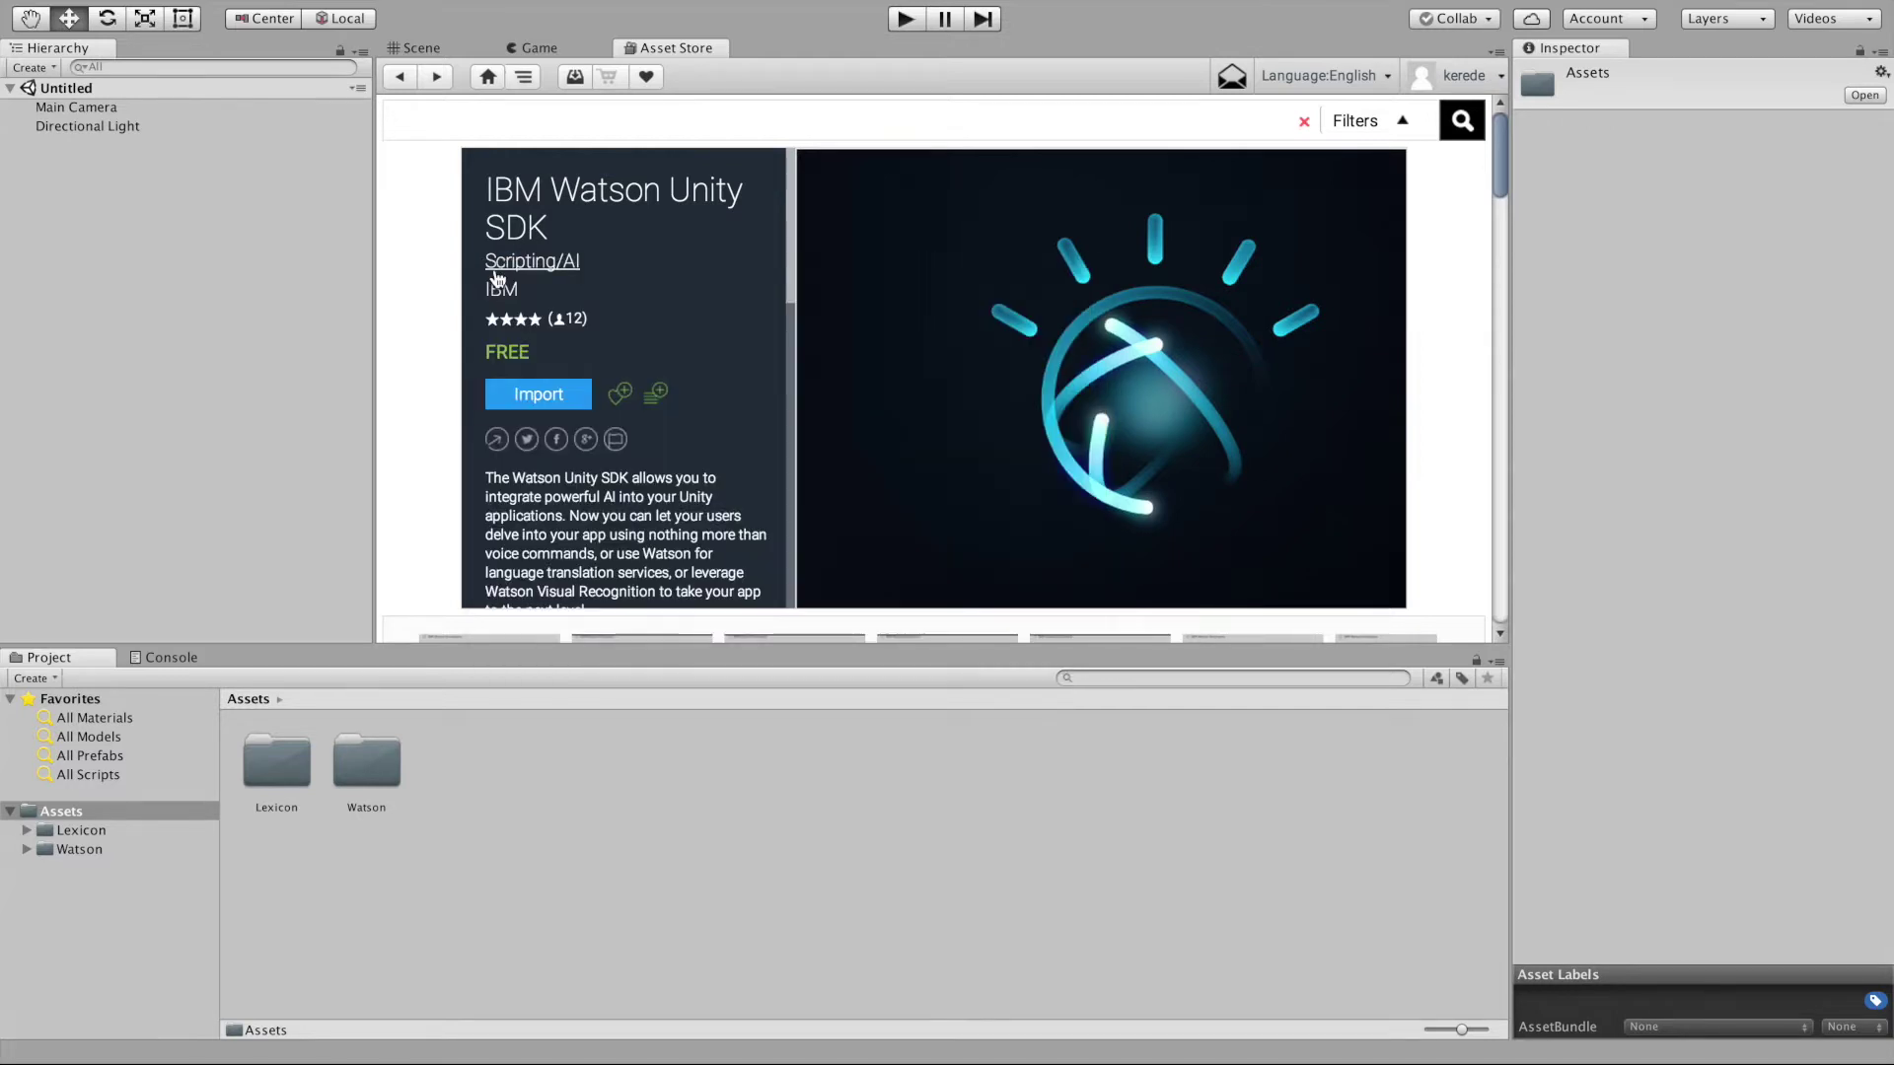
- Open the Basic scene from the Lexicon package's Samples/Scenes folder
click(81, 830)
double_click(365, 773)
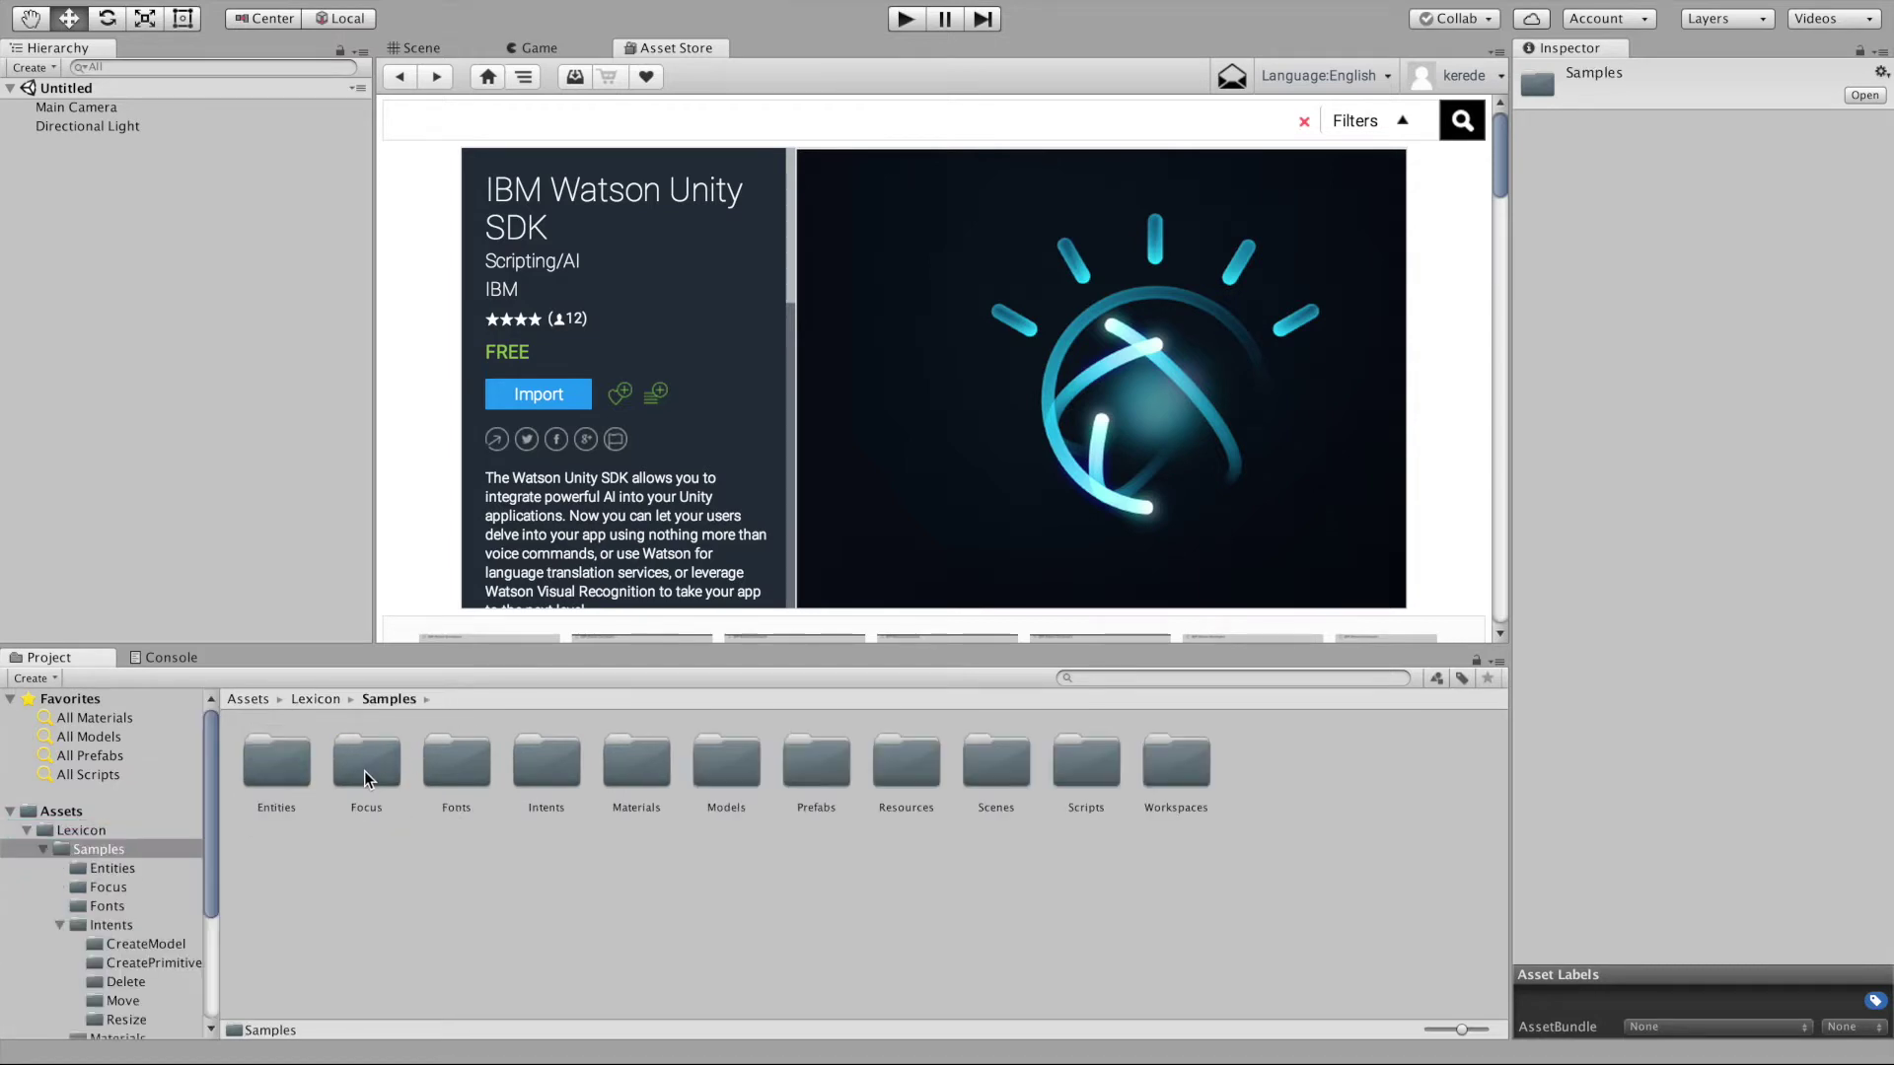
double_click(1001, 763)
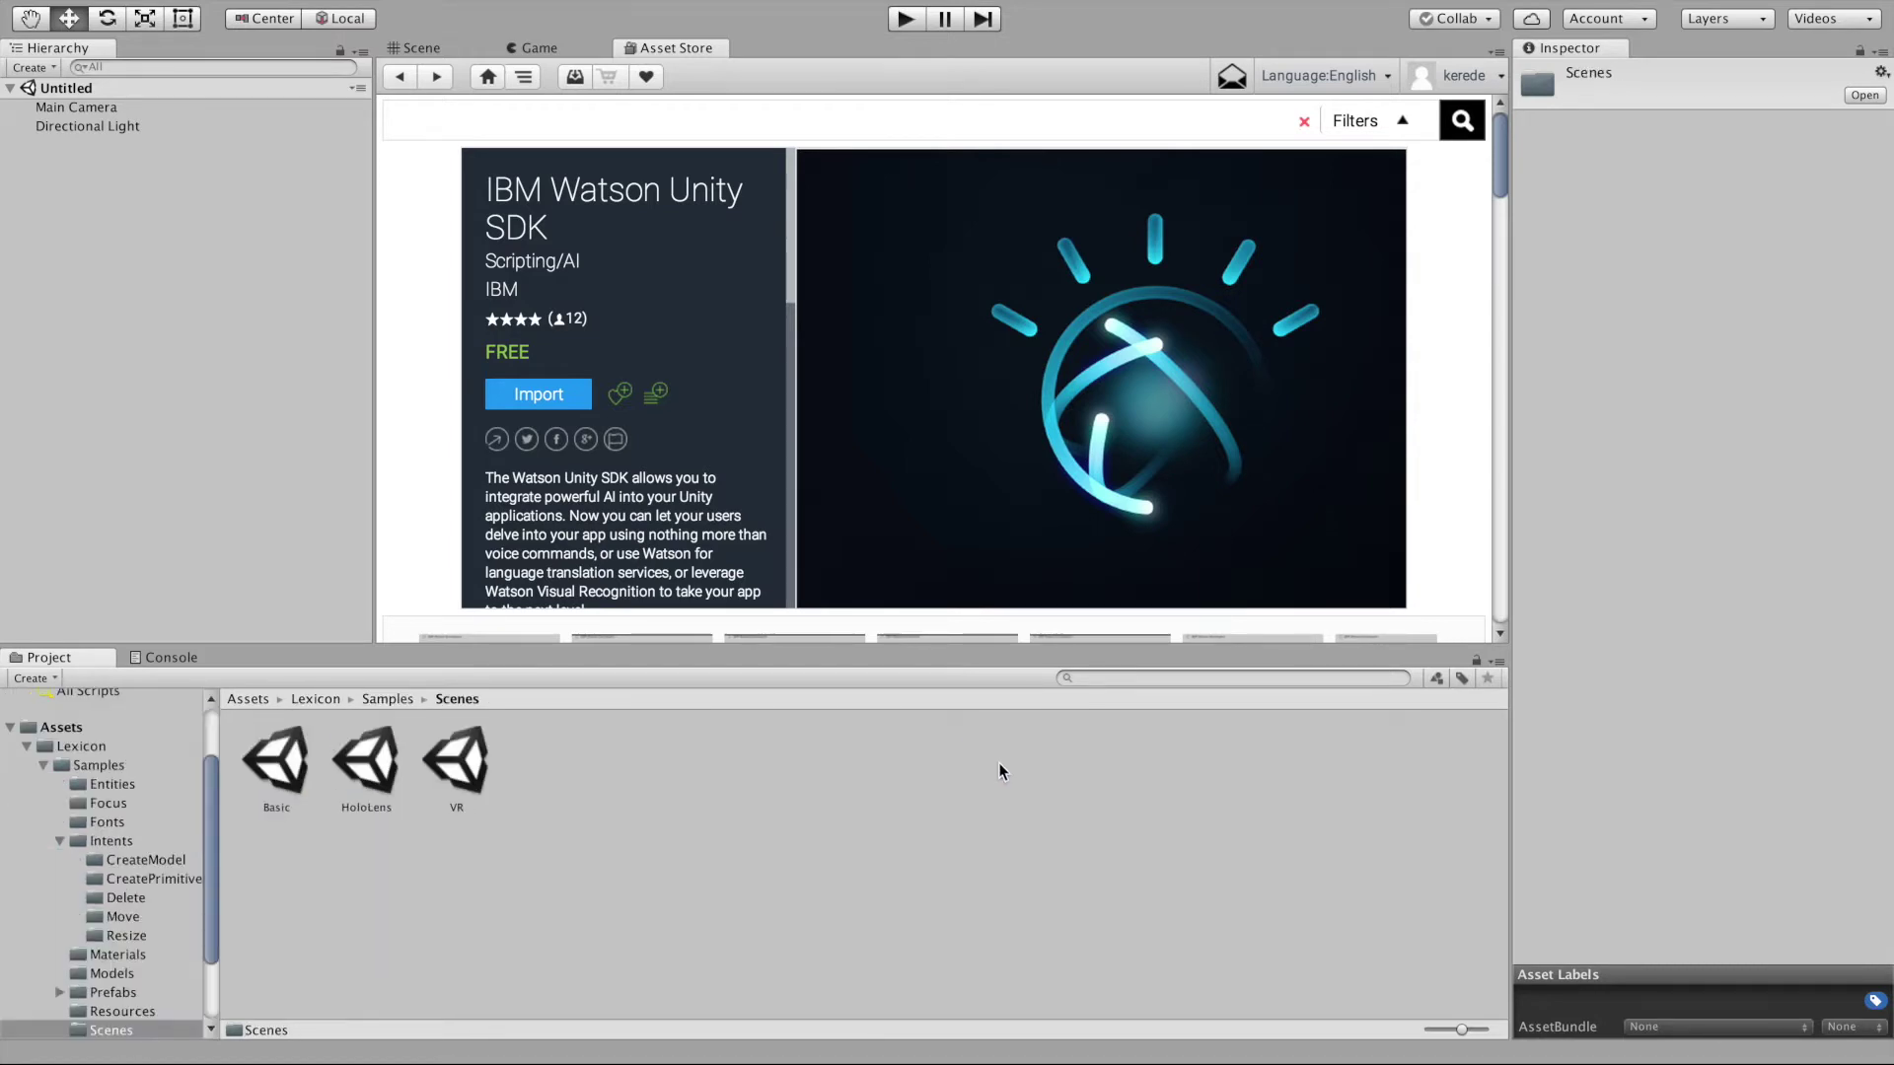
double_click(271, 764)
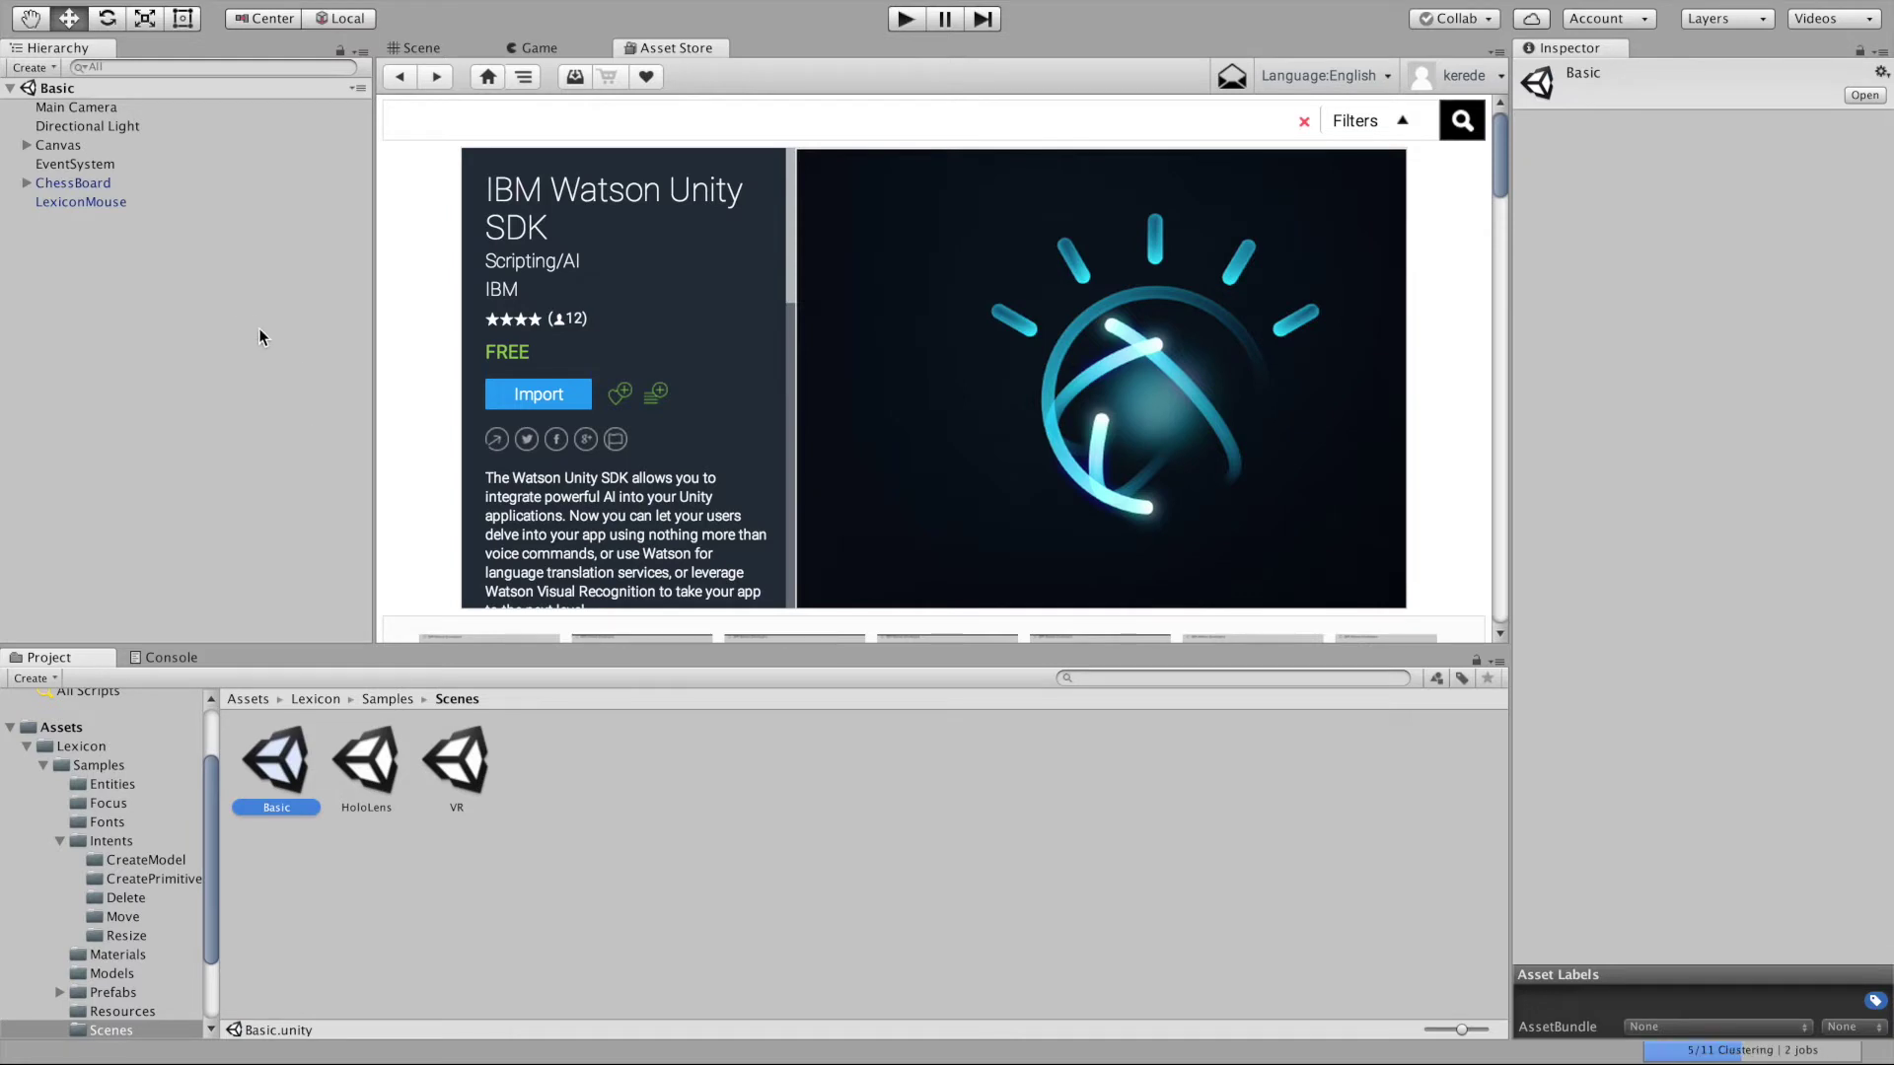
- Open the Sample Workspace assigned to LexiconMouse, expand both Watson services' settings, and start the Watson Speech to Text sync
click(108, 204)
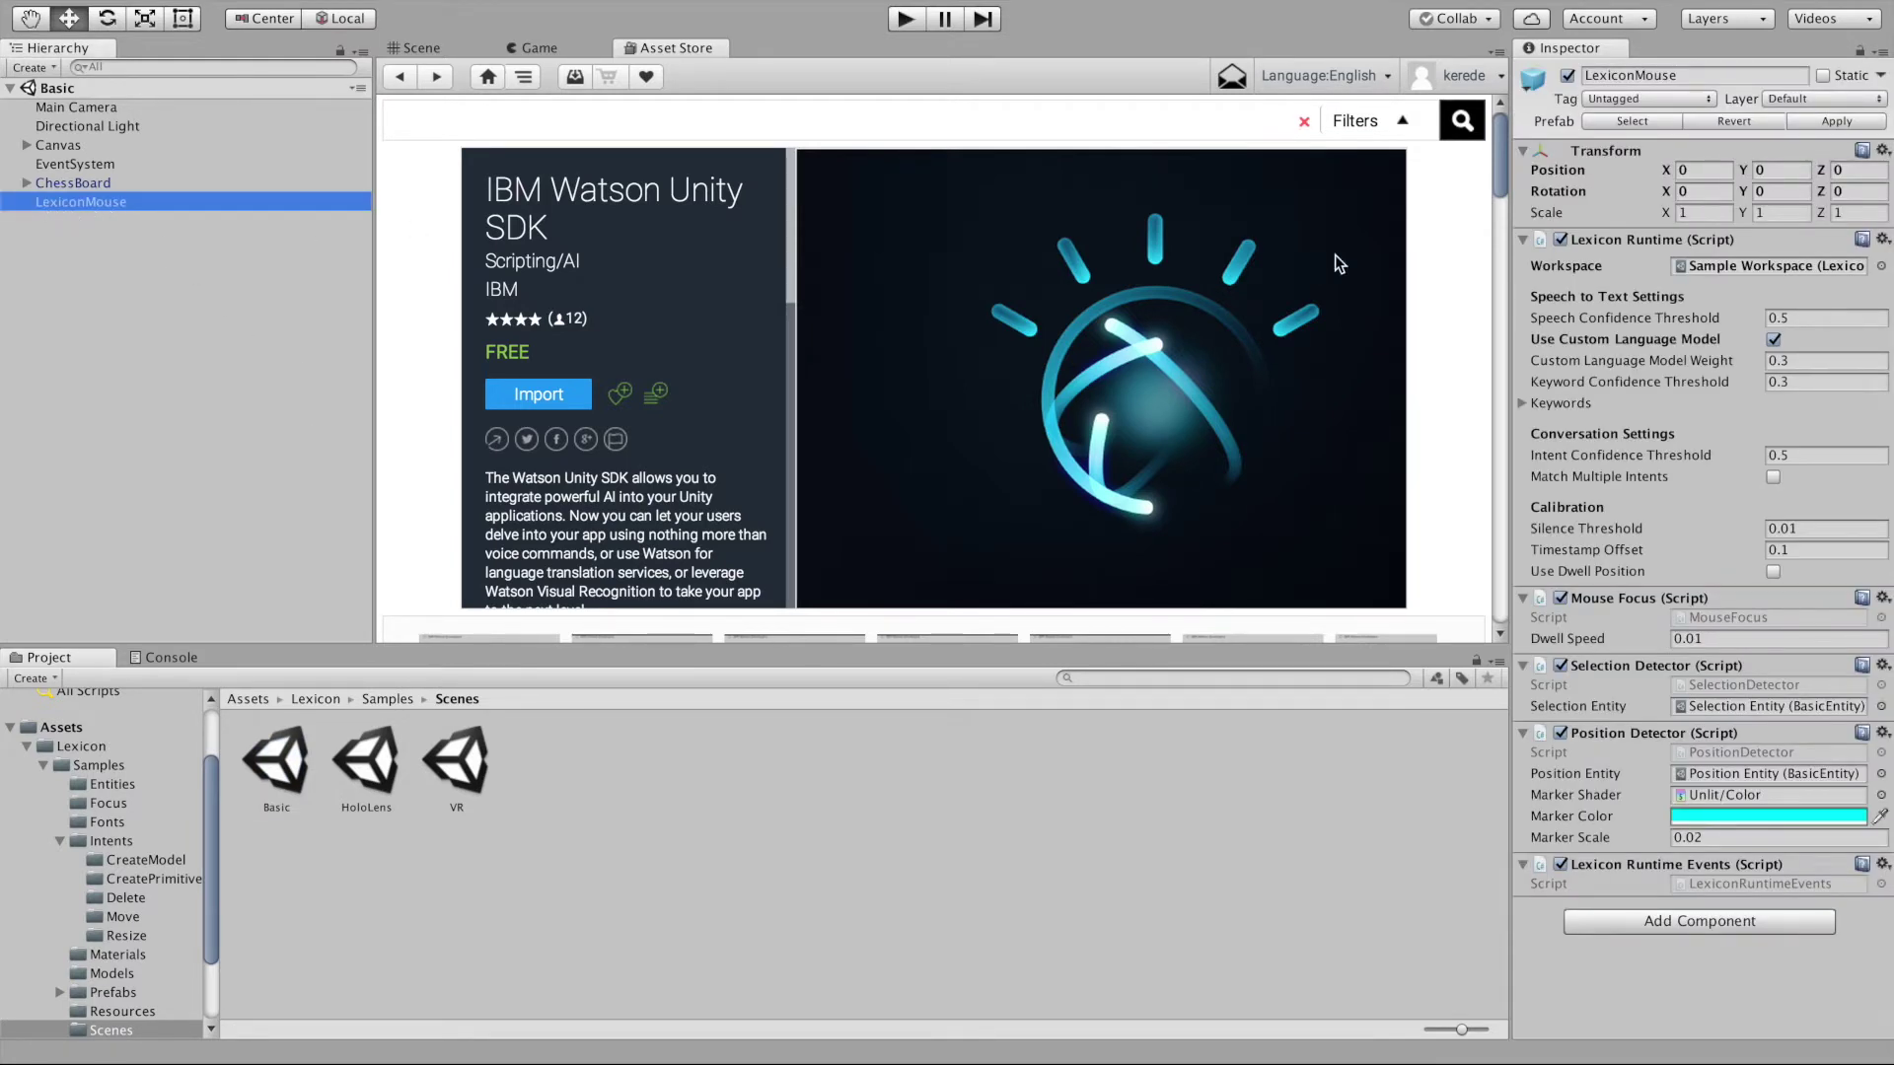
double_click(1730, 266)
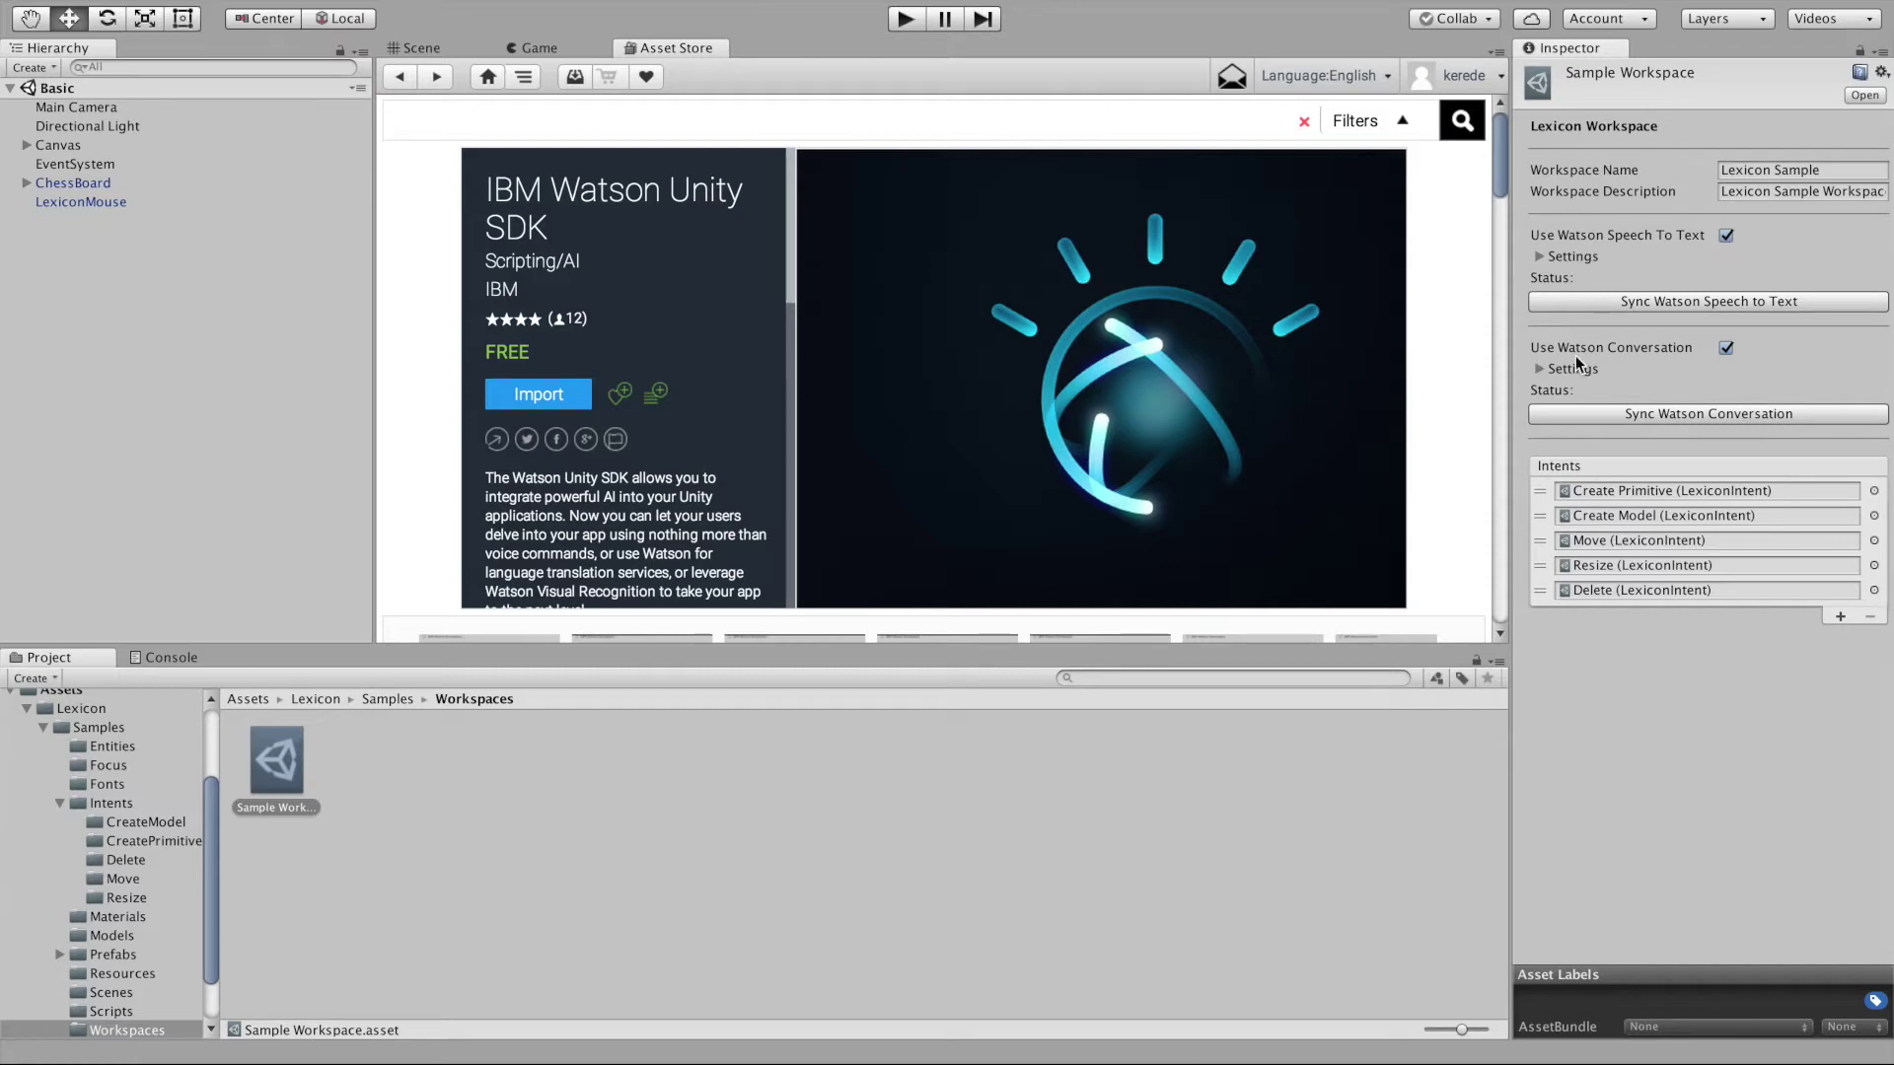
click(1539, 255)
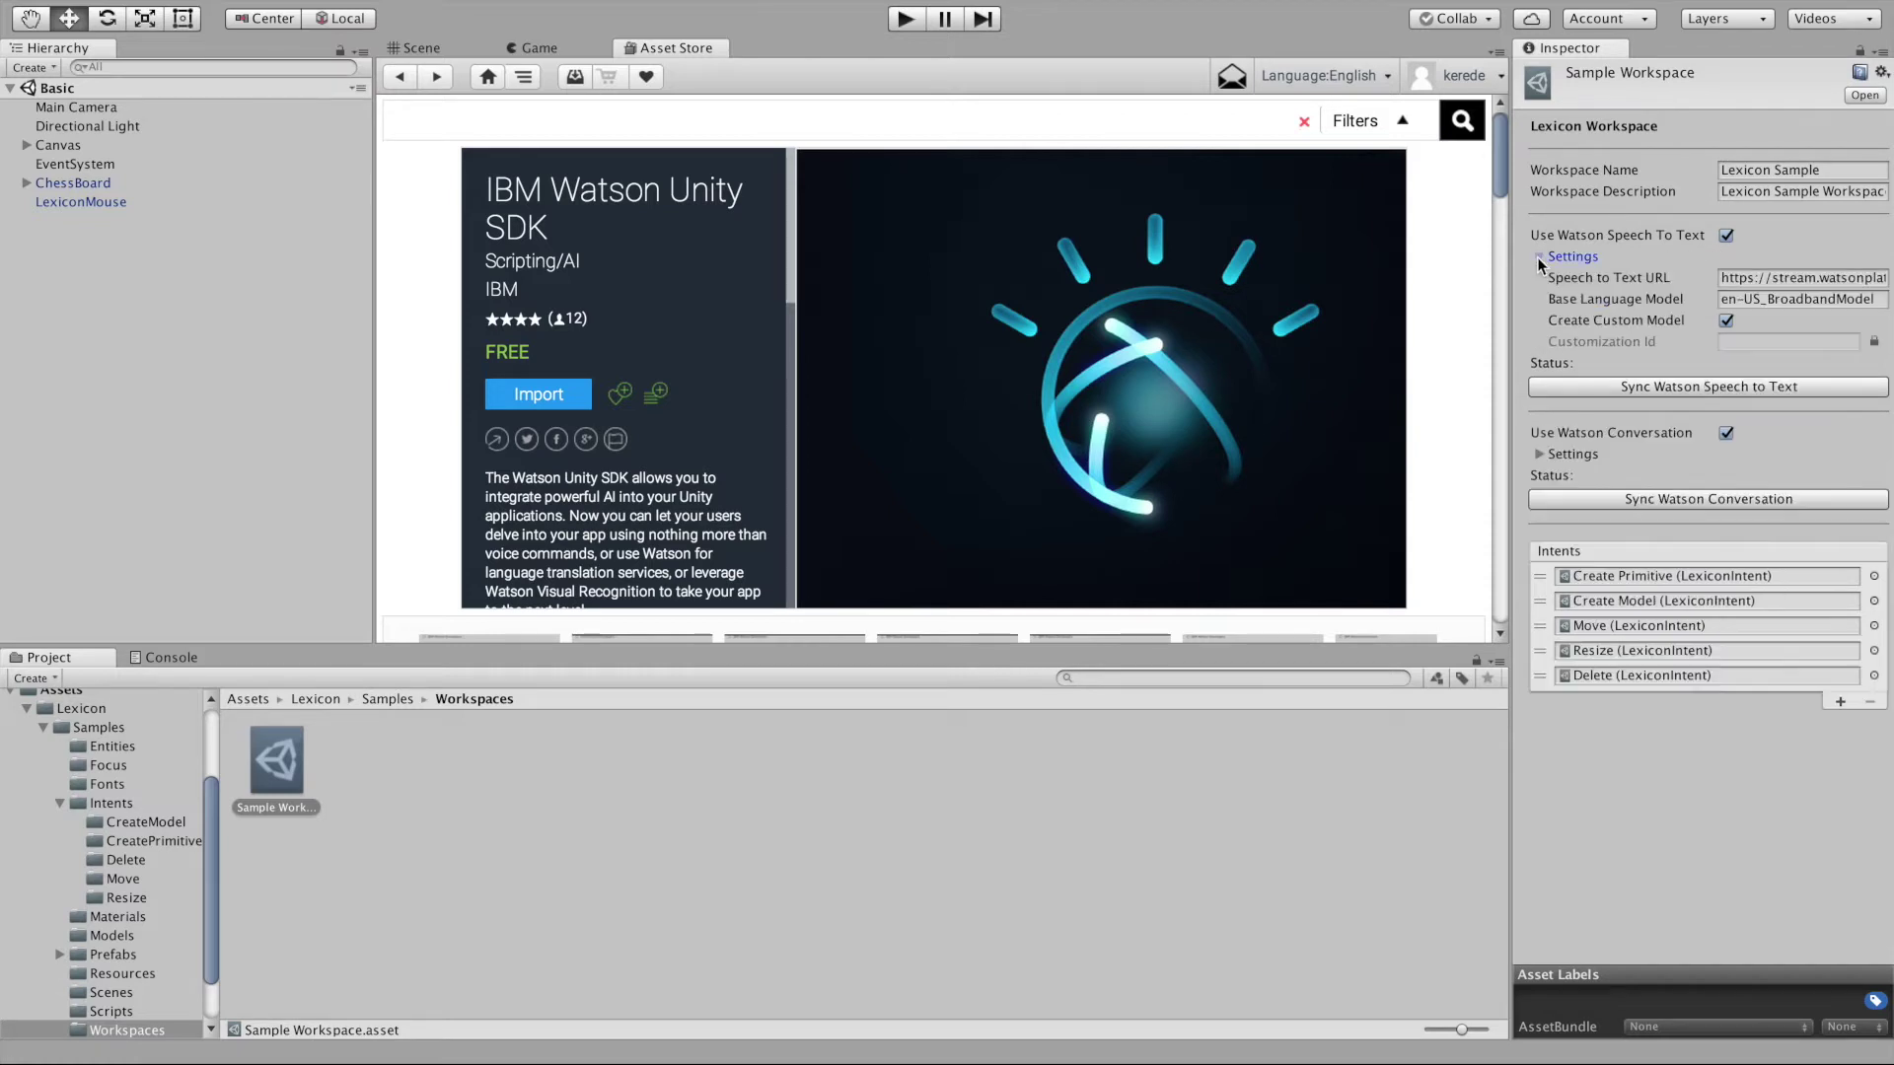
click(1540, 453)
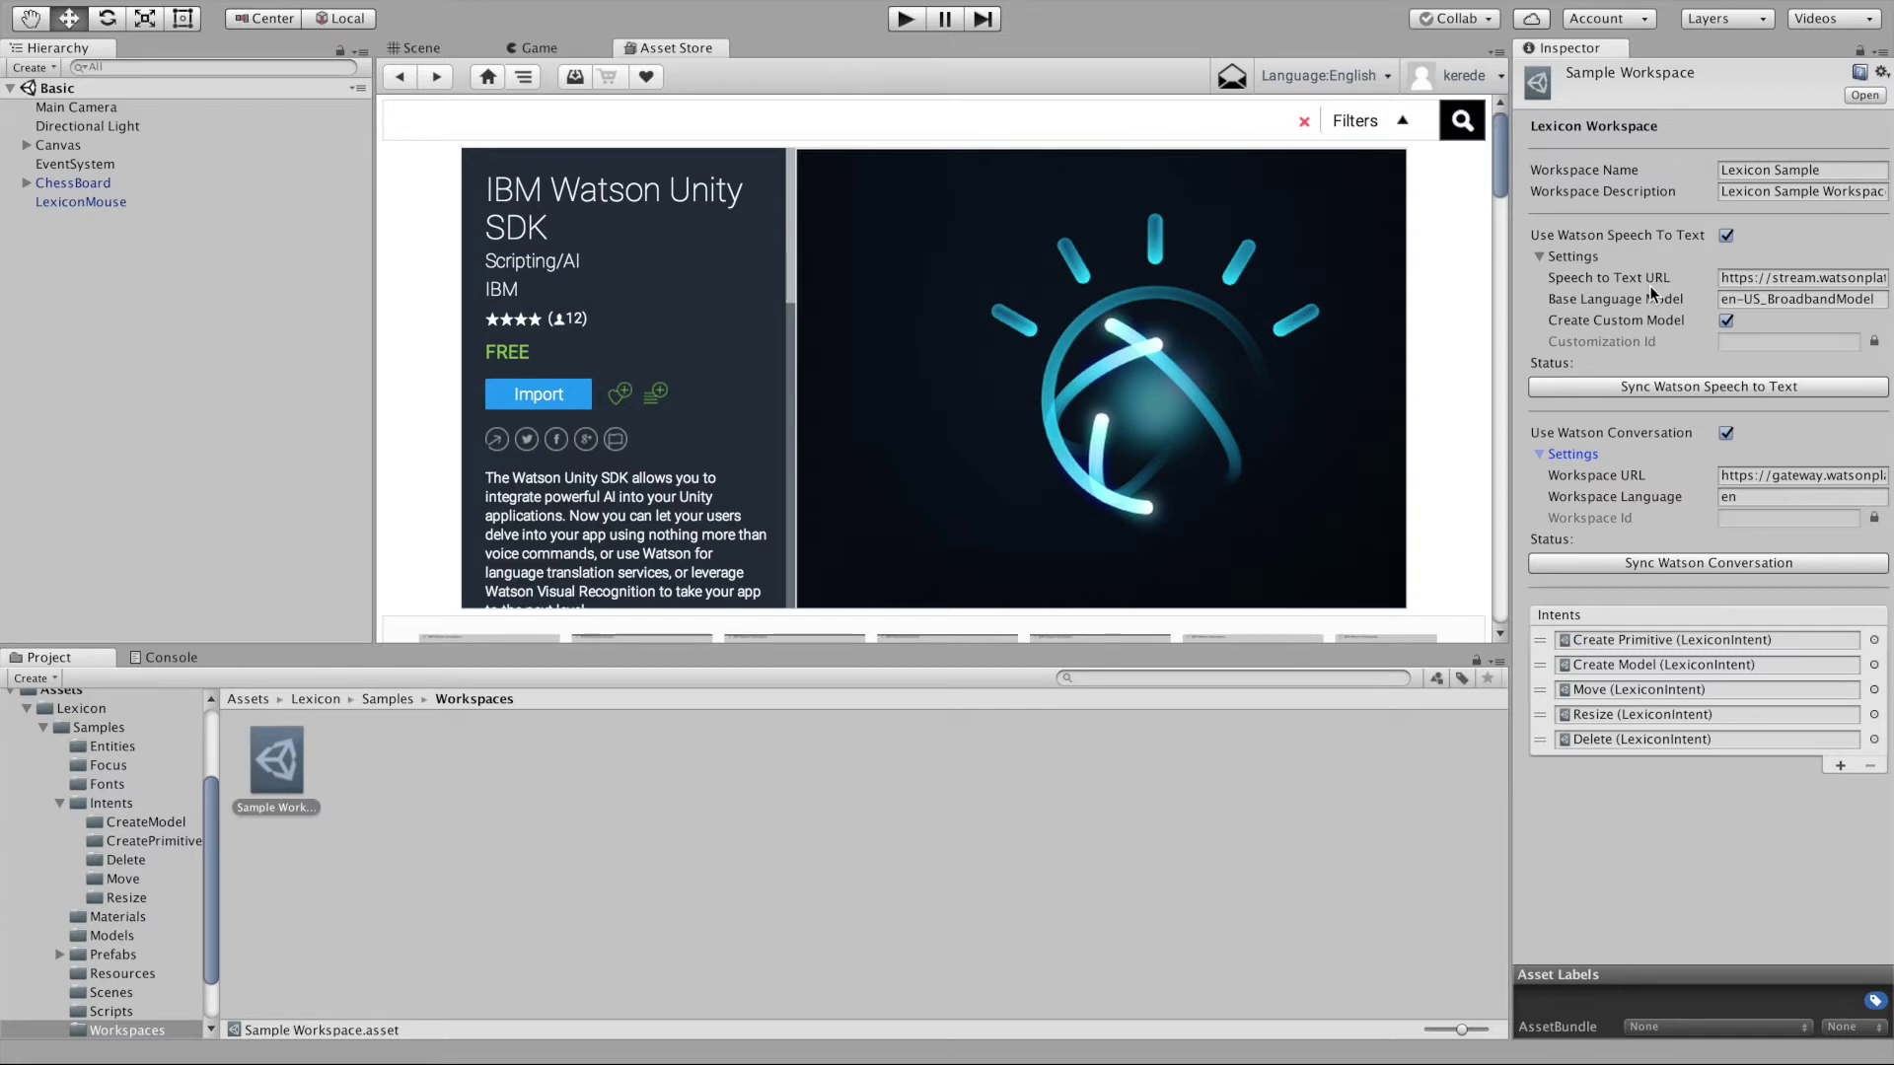
click(1669, 388)
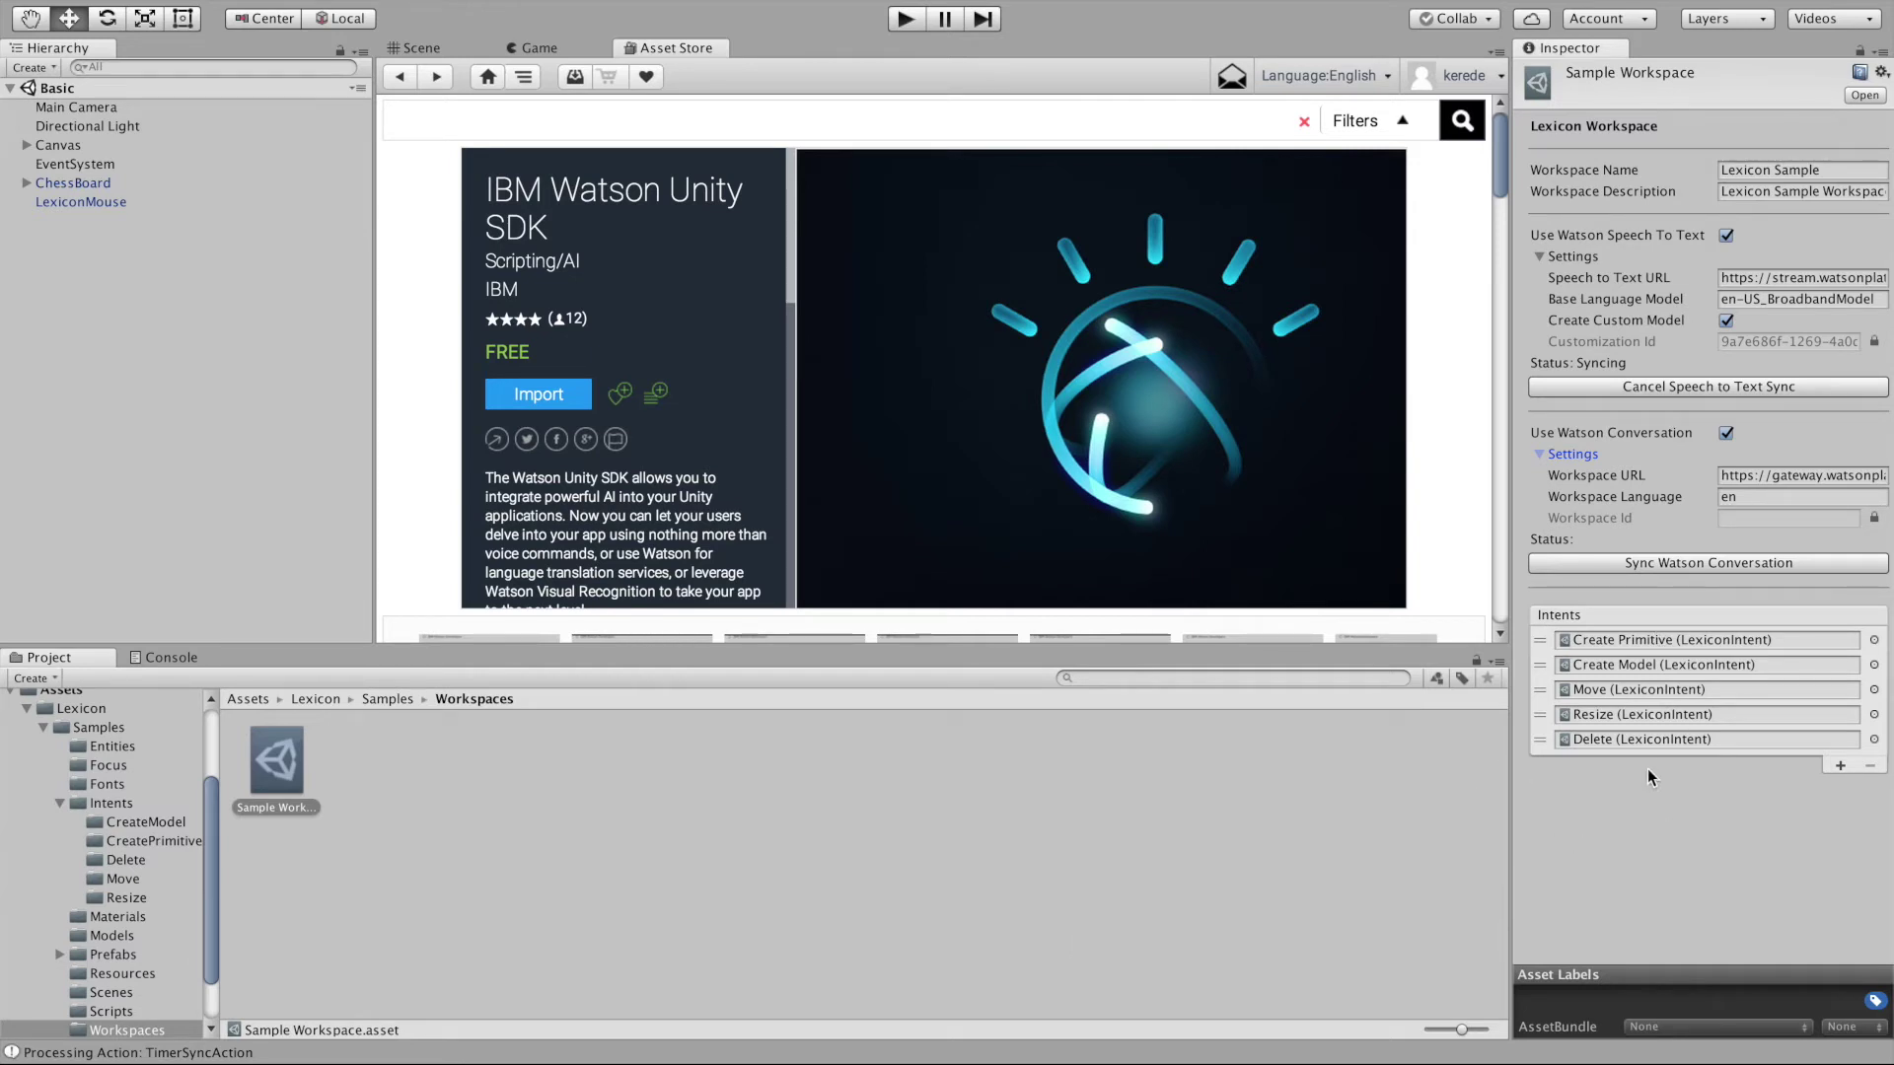
- Examine the workspace's Create Primitive intent and the values of its required Primitive Entity
double_click(1644, 641)
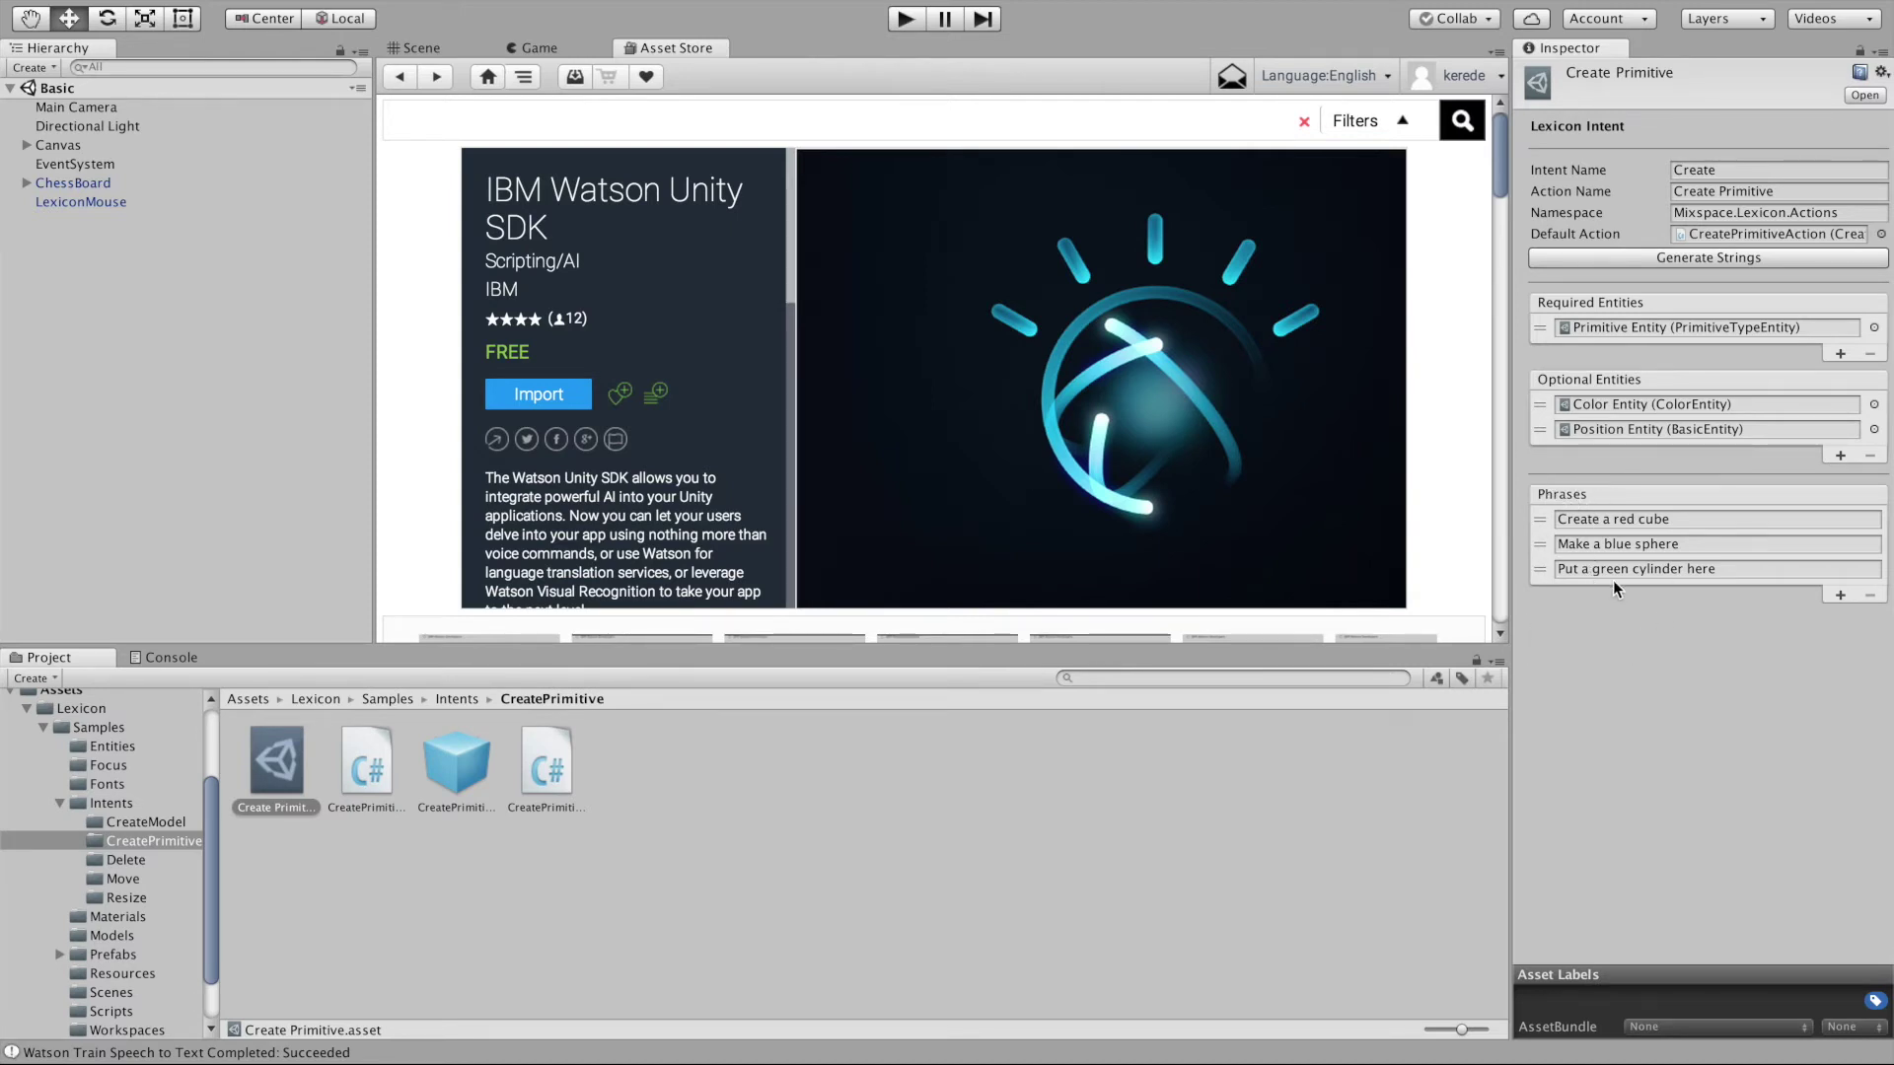
double_click(1665, 329)
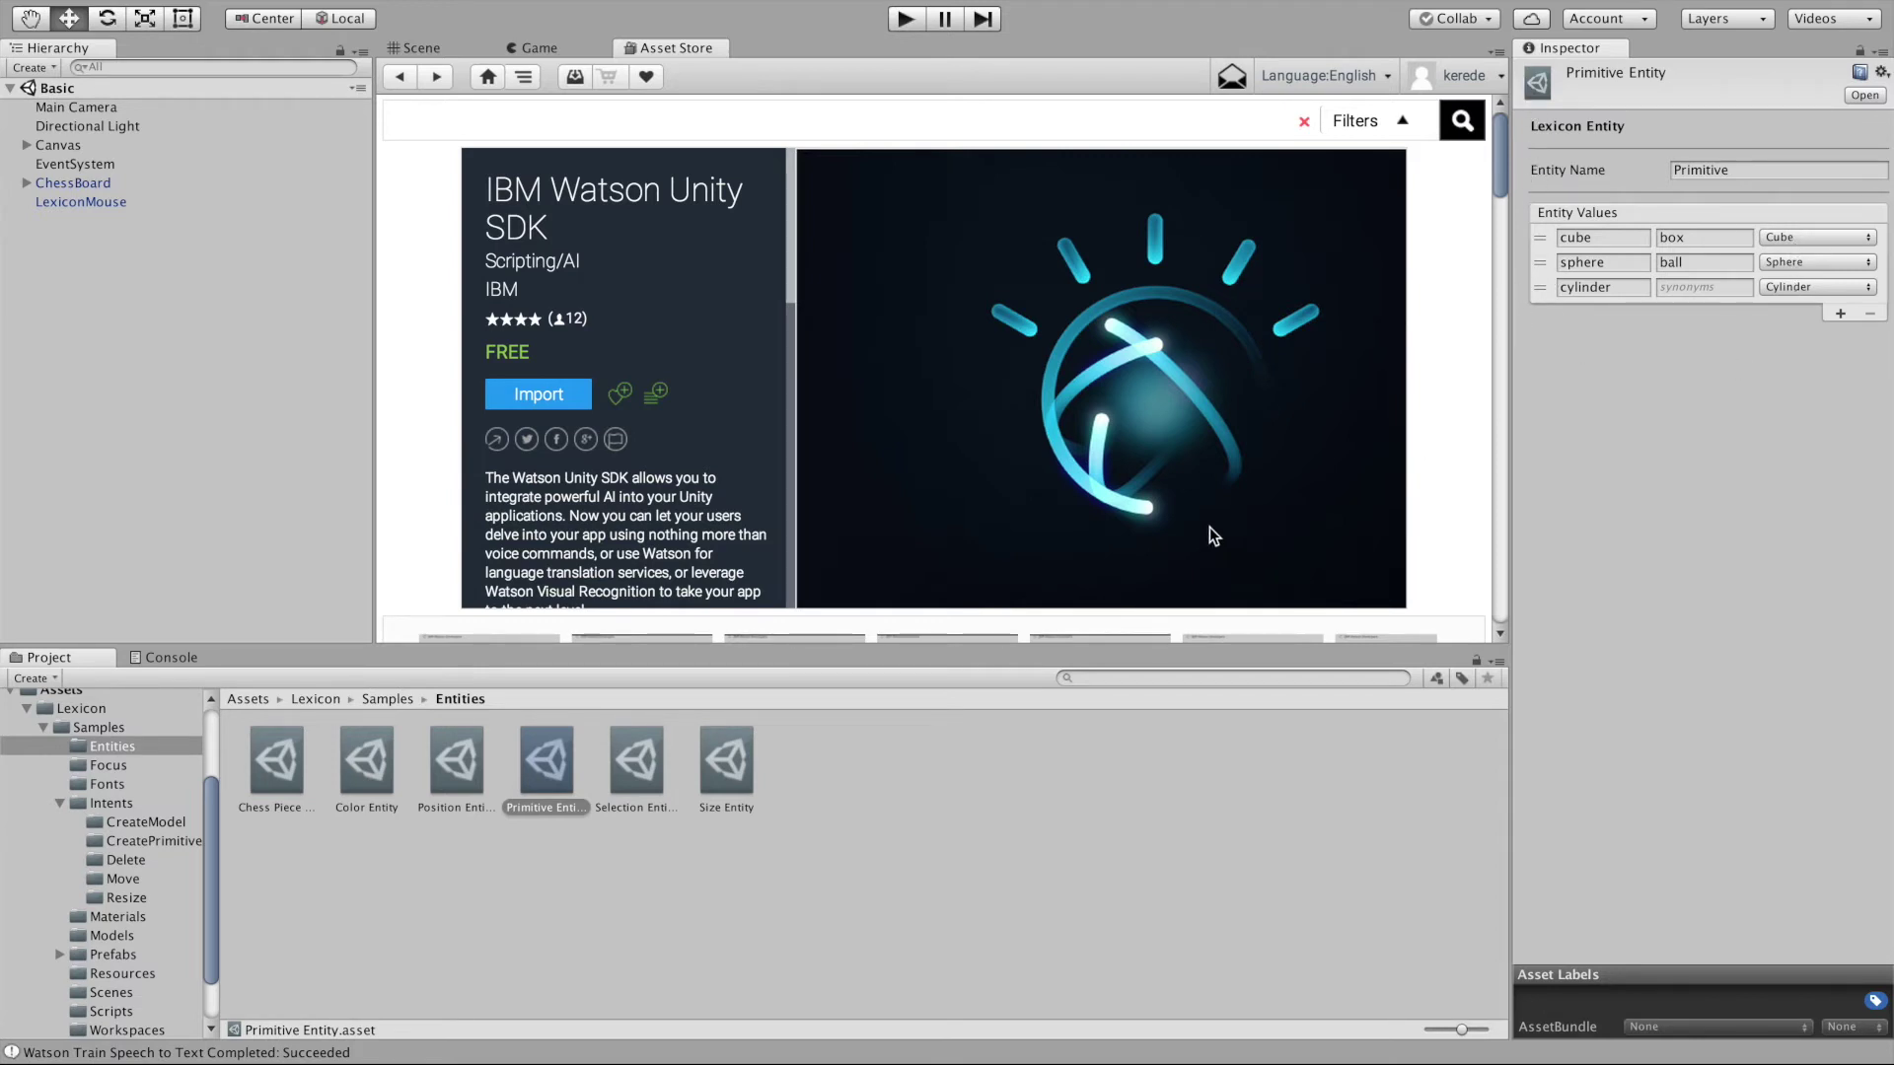
- Return to LexiconMouse's Sample Workspace and start the Watson Conversation sync
click(119, 201)
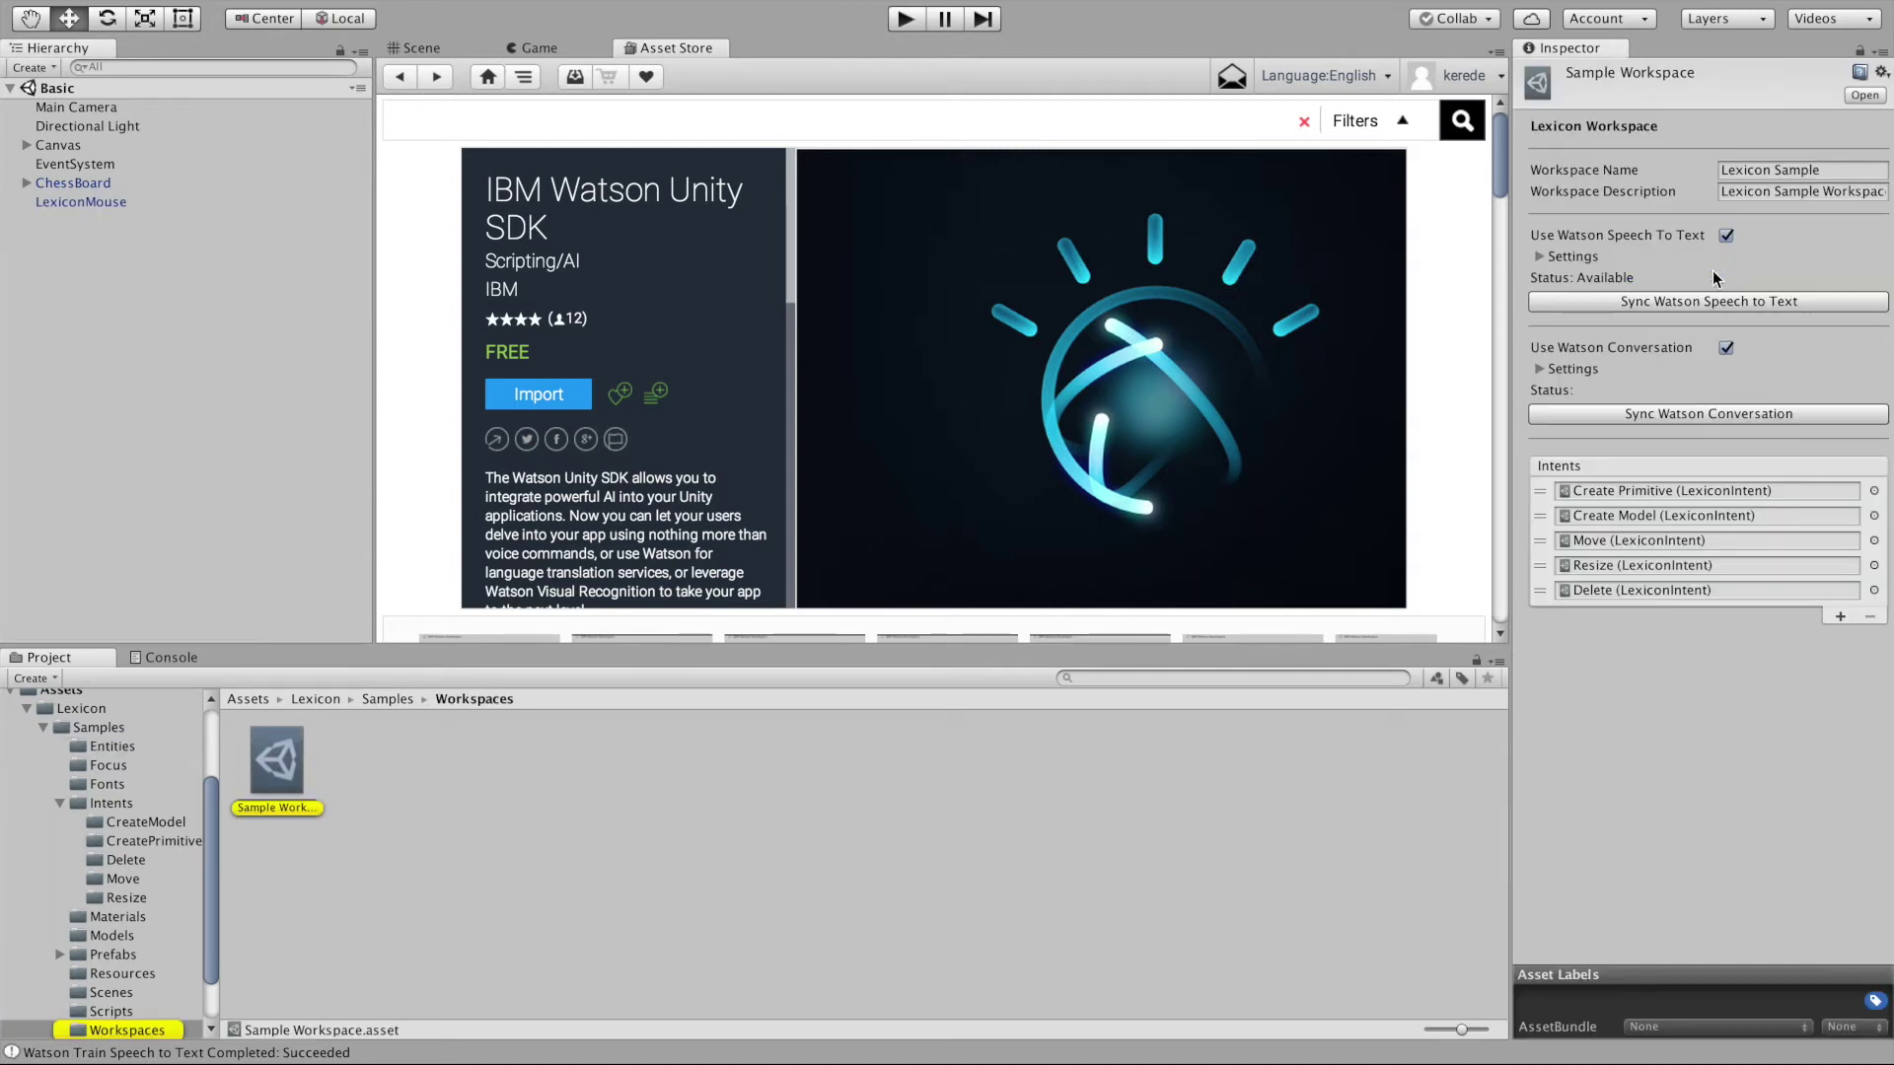
click(1654, 412)
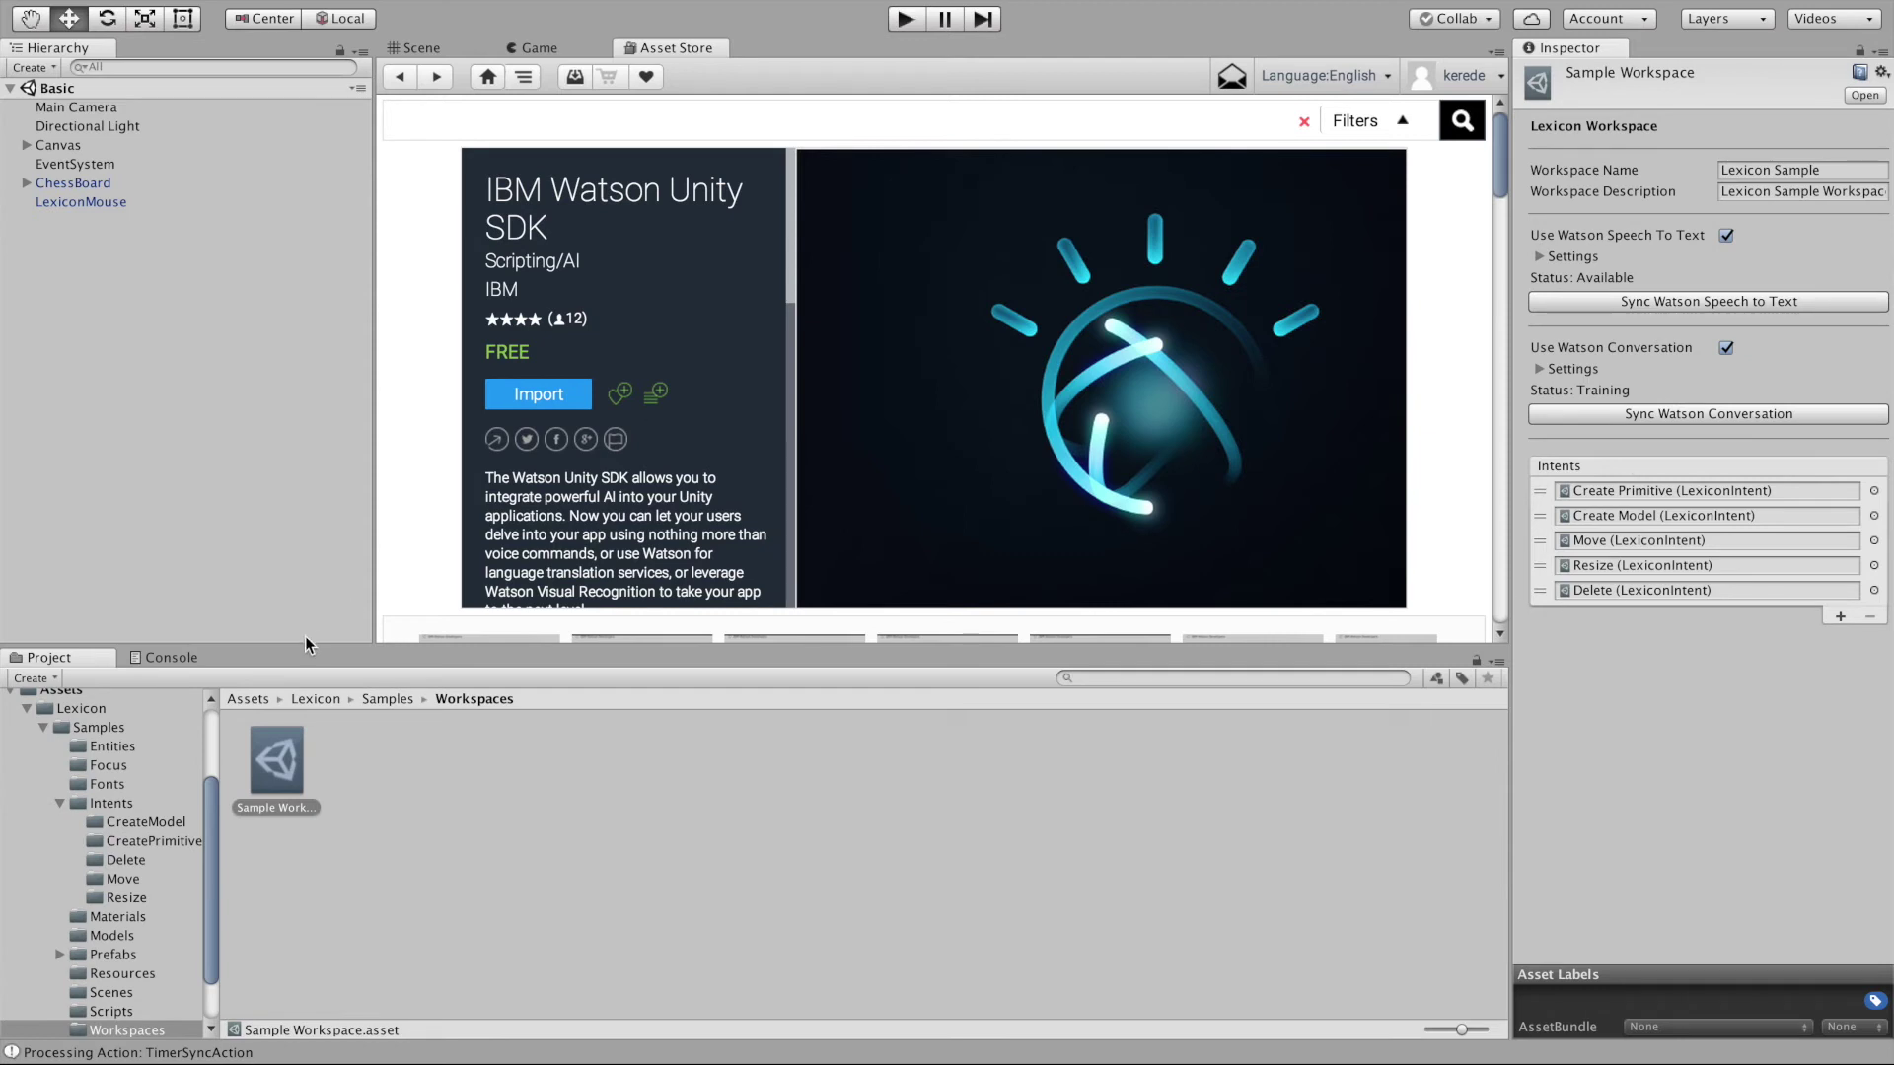
- Examine the Color Entity's values including red's assigned color, and the Chess Piece Entity with the prefab linked to its king value
scroll(104, 858, down, 2)
click(126, 710)
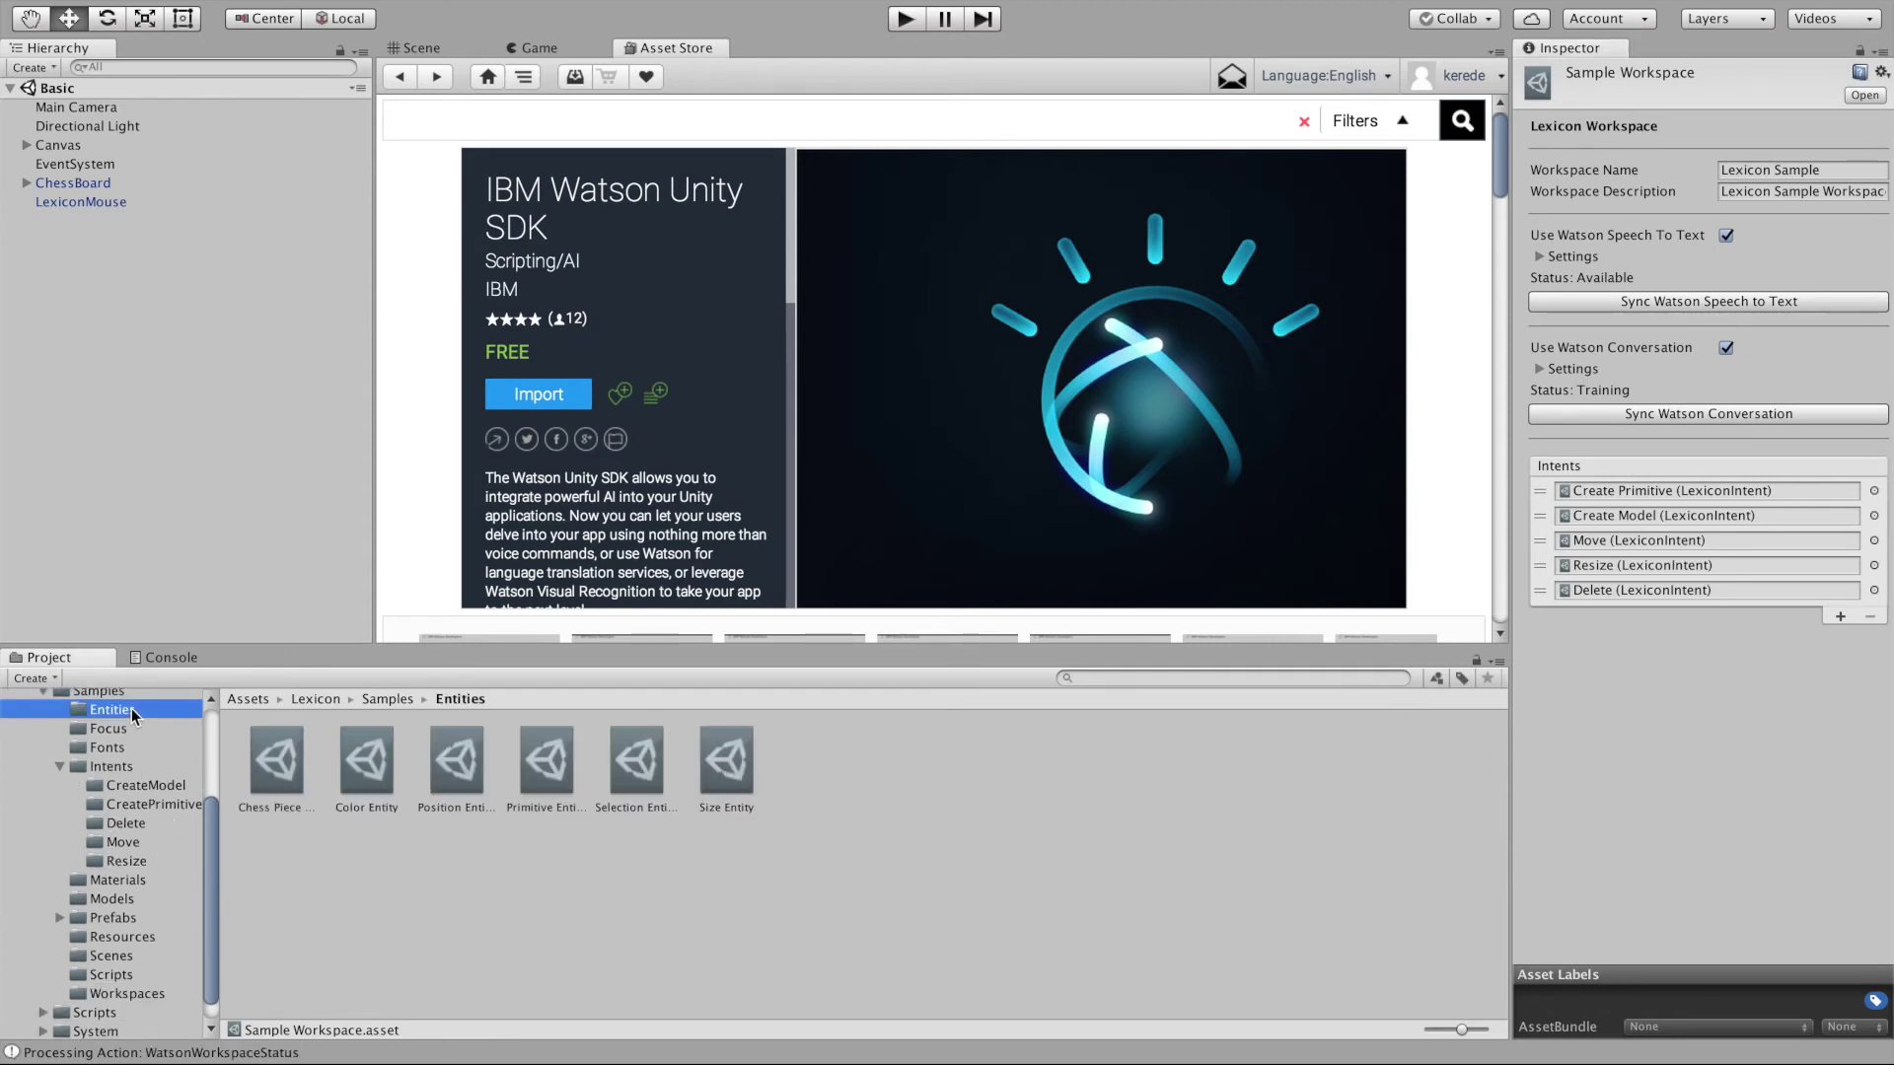
click(367, 761)
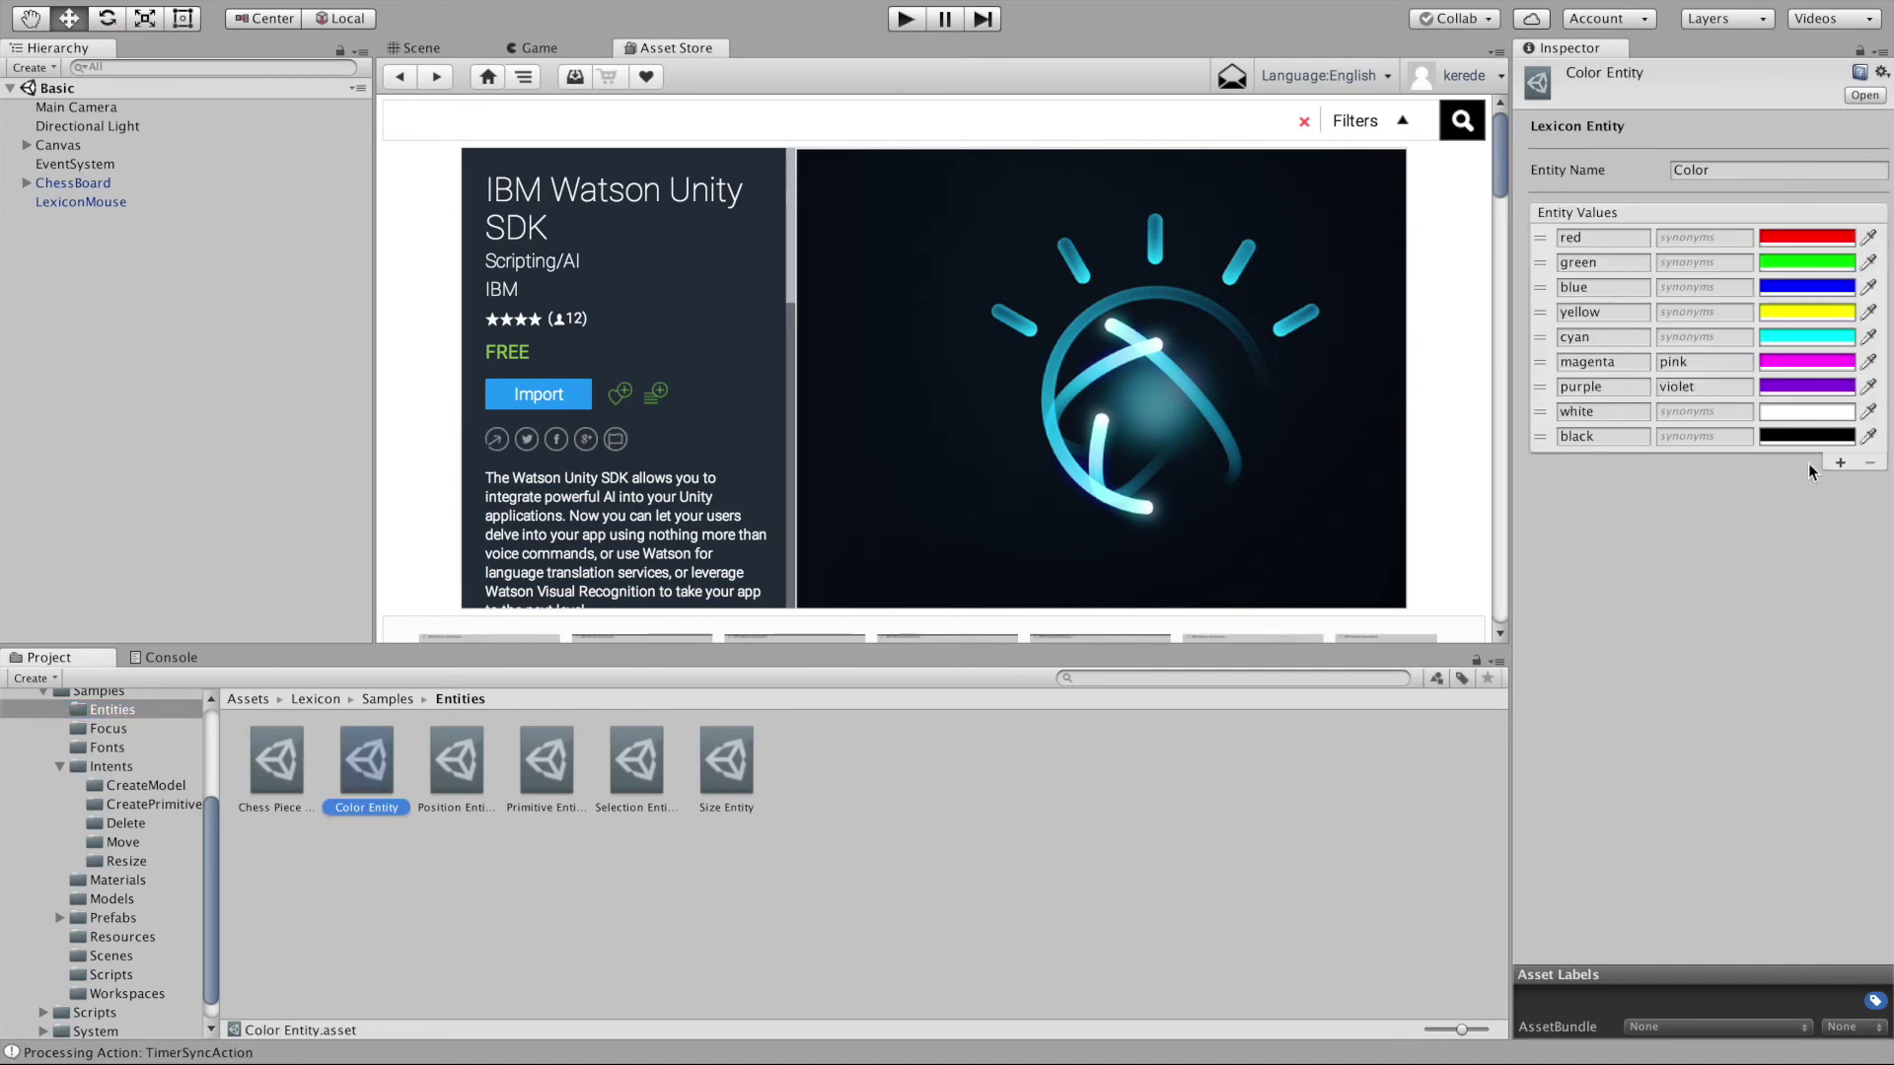
click(1813, 237)
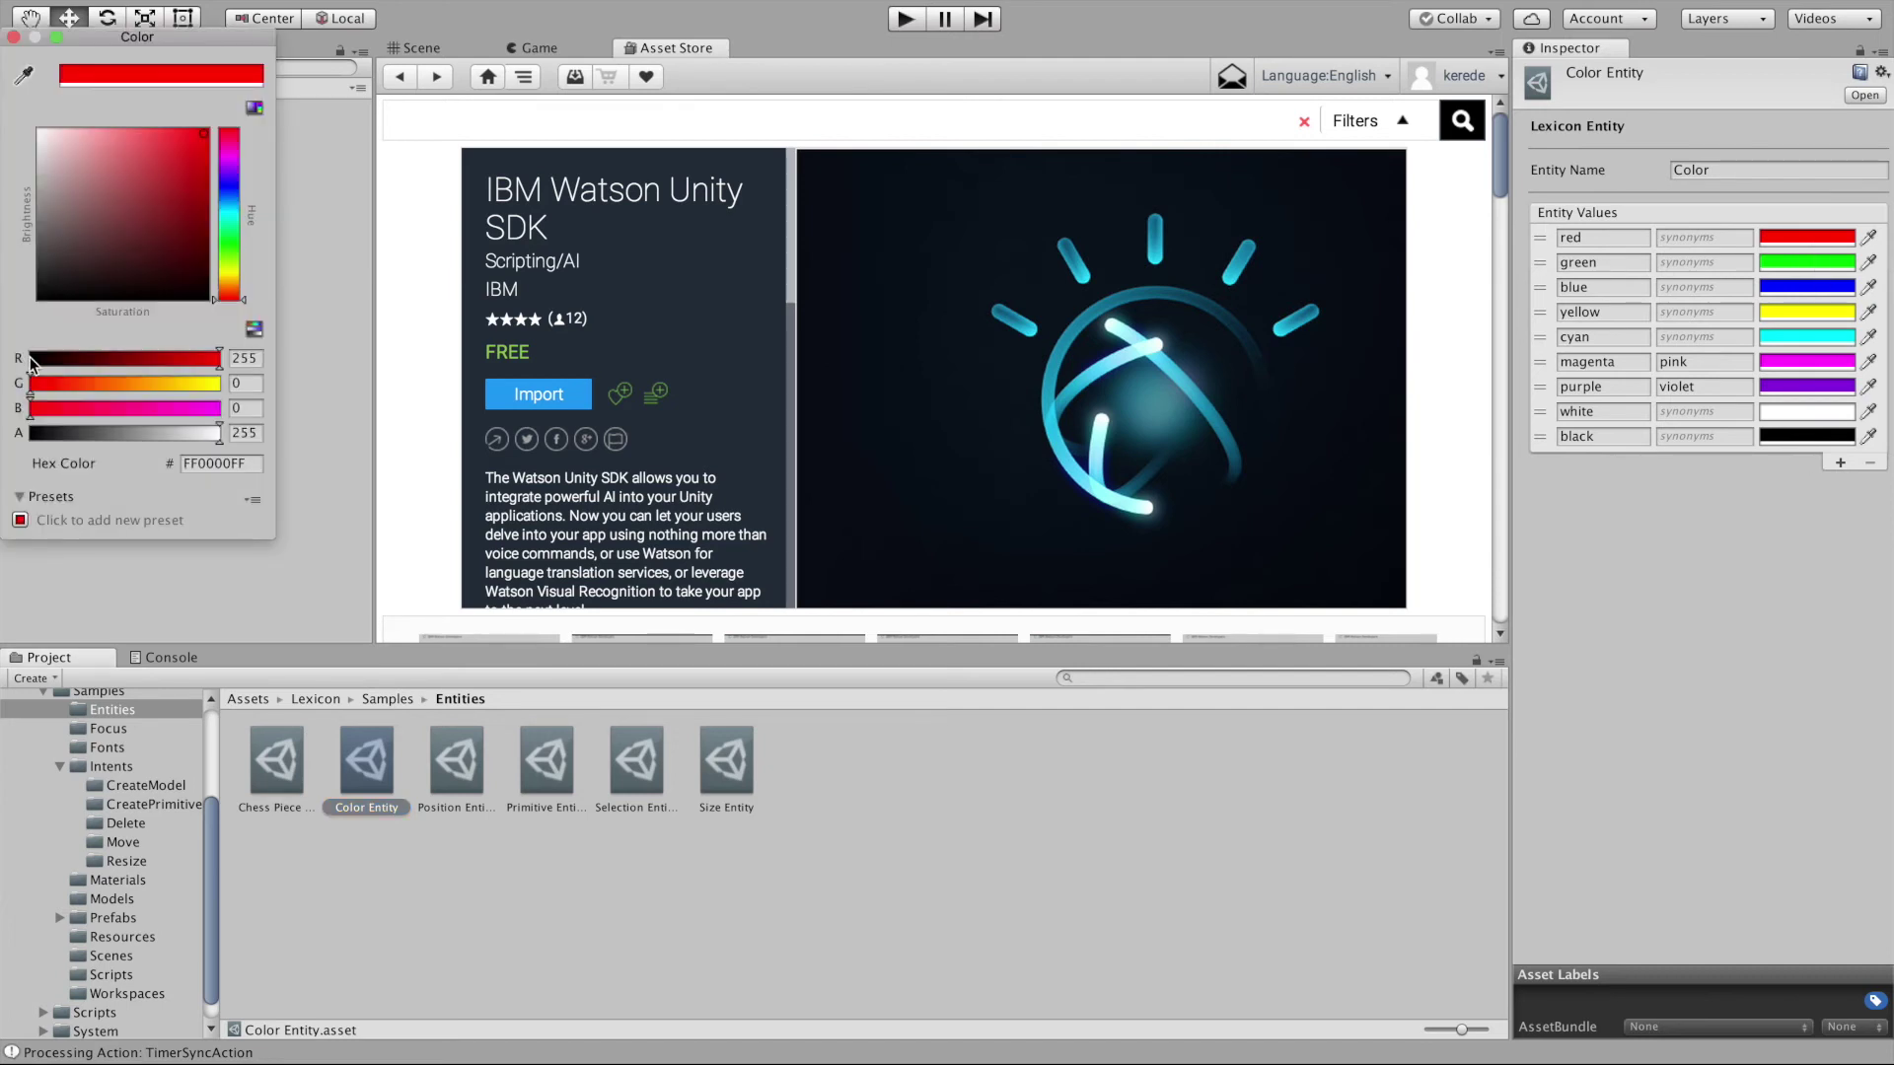
click(13, 36)
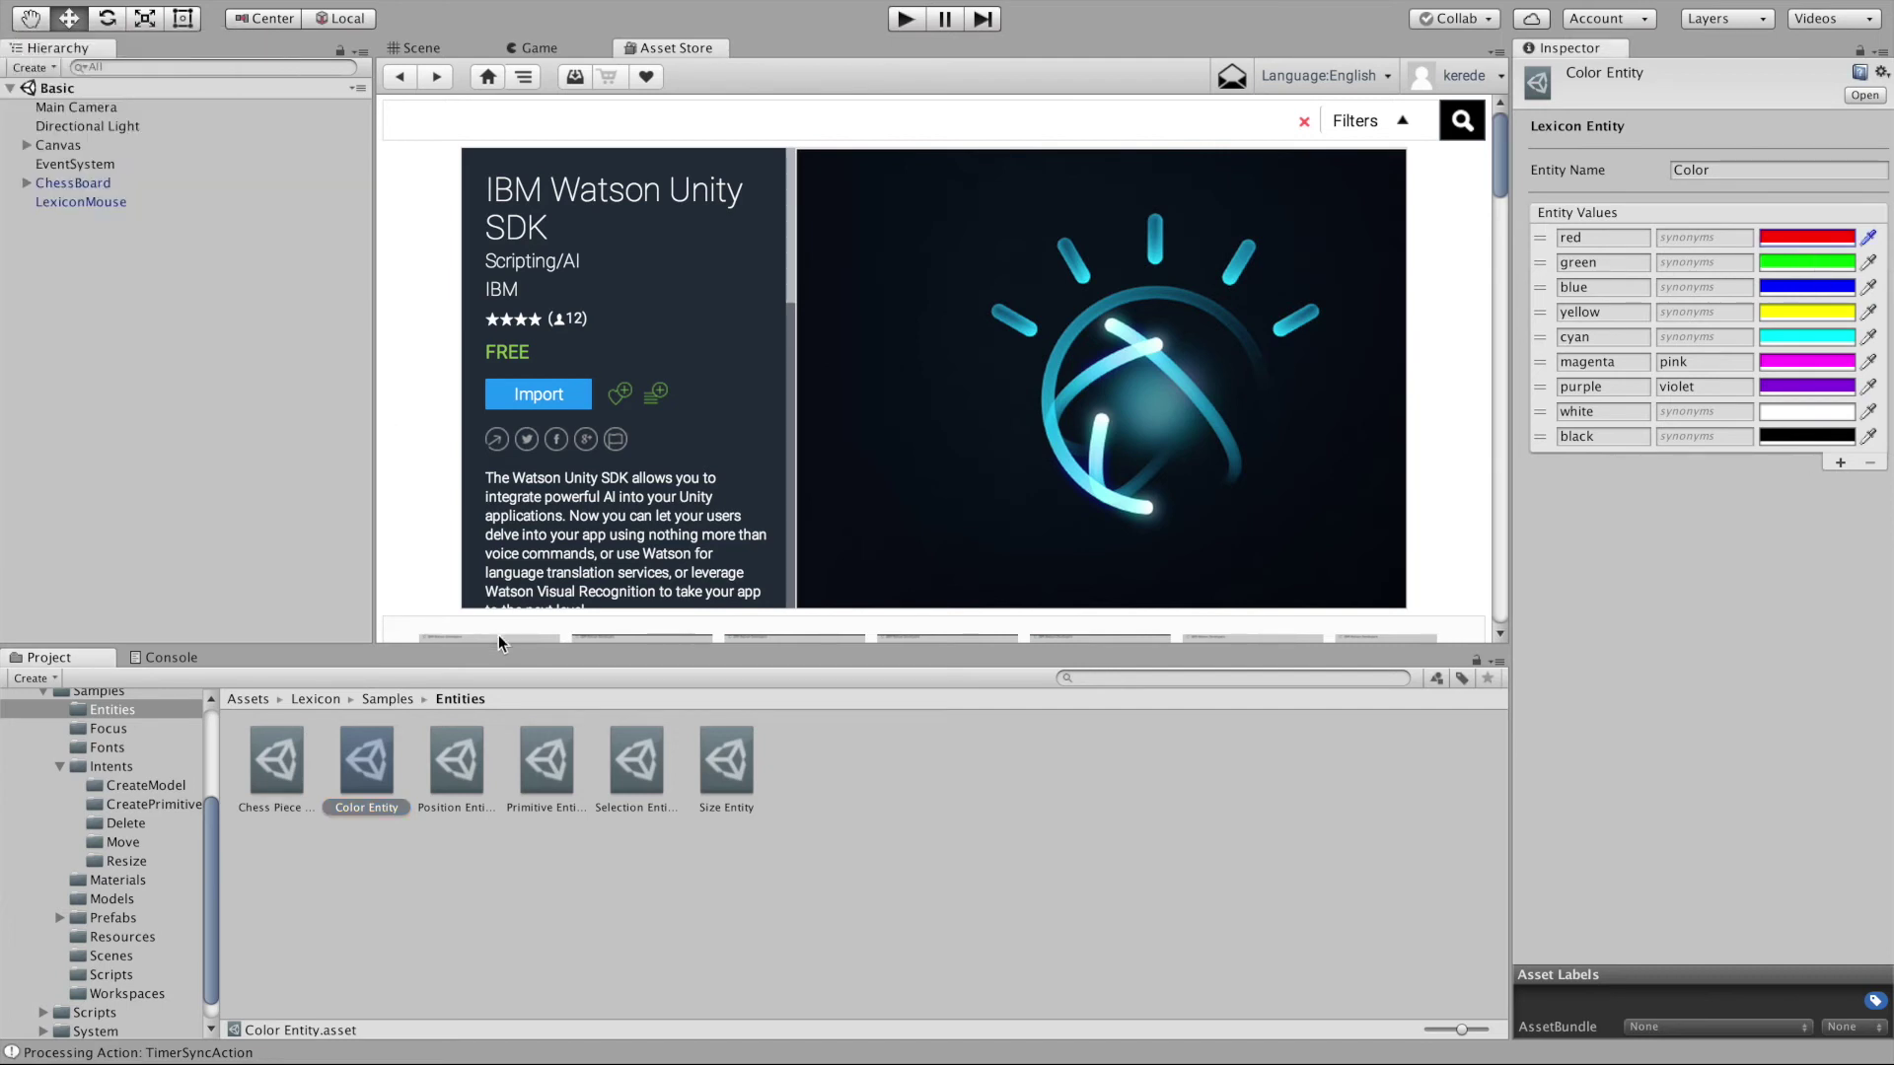
click(281, 762)
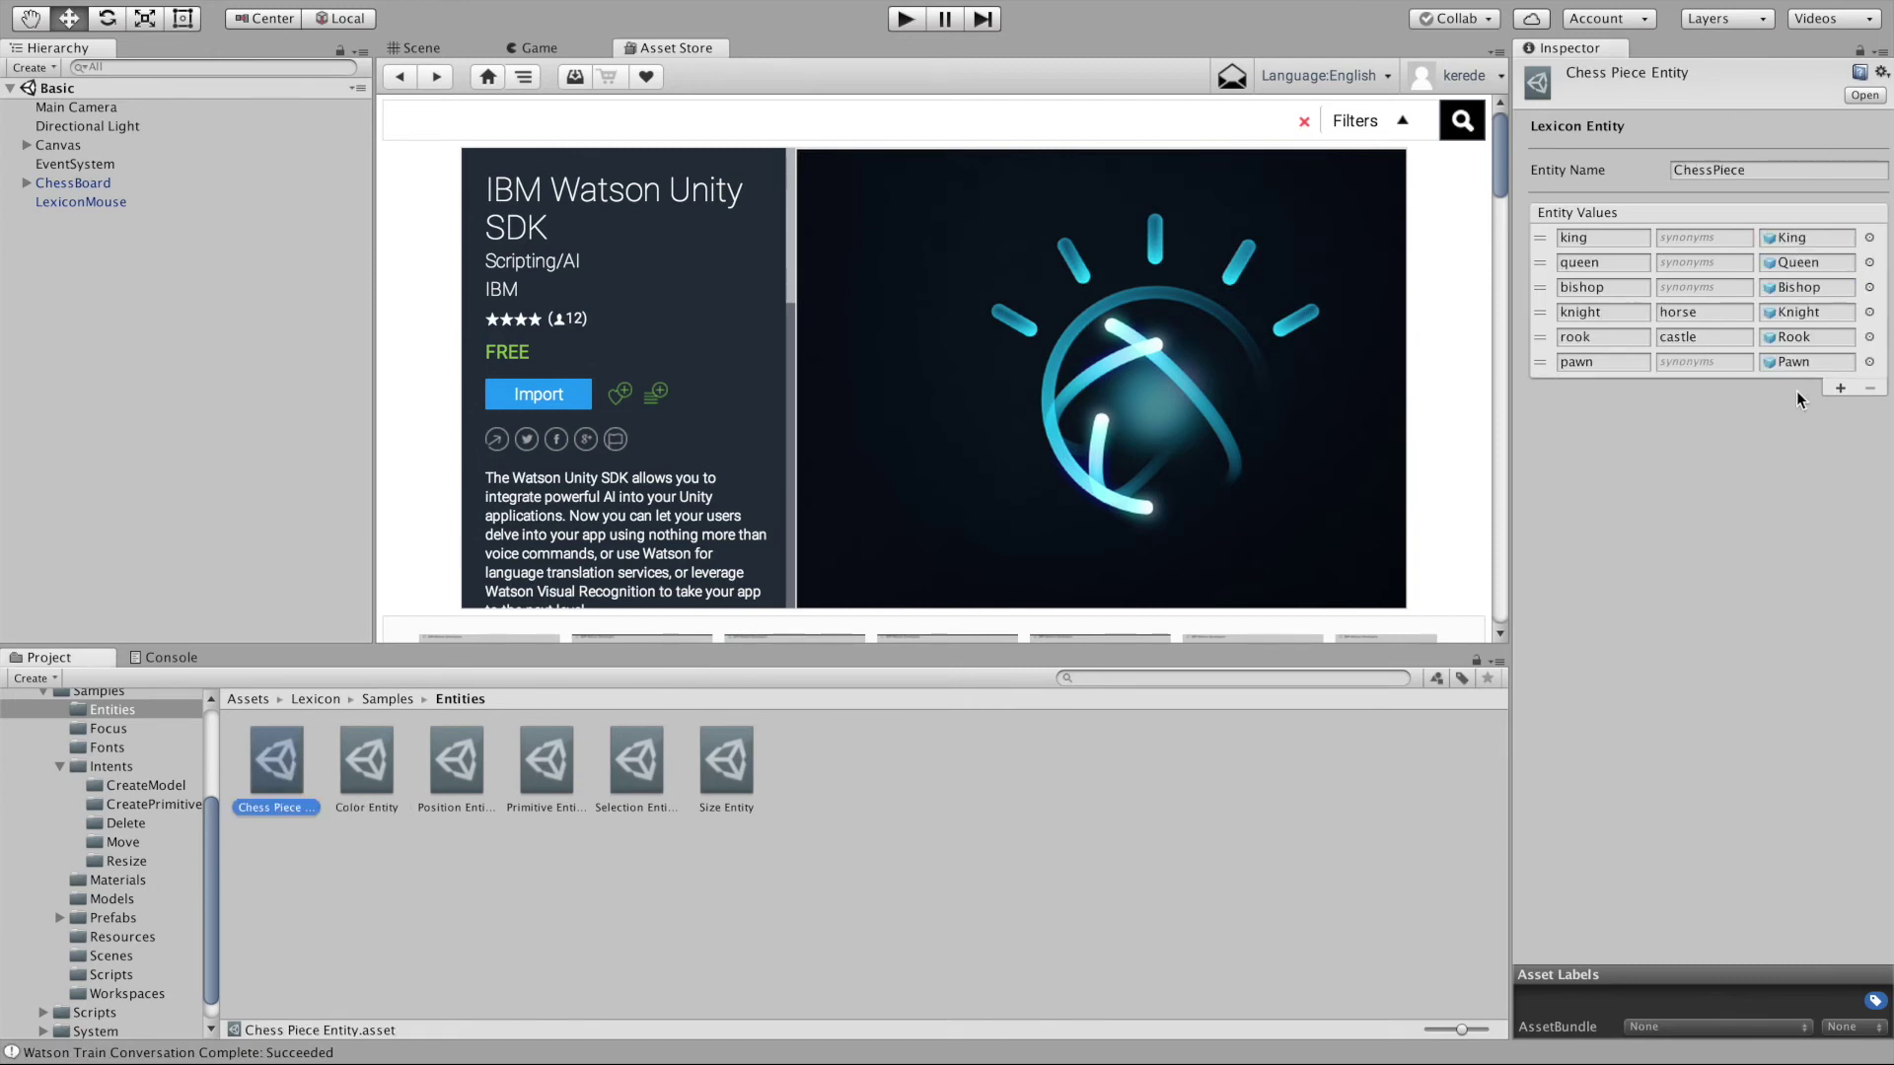
click(1800, 240)
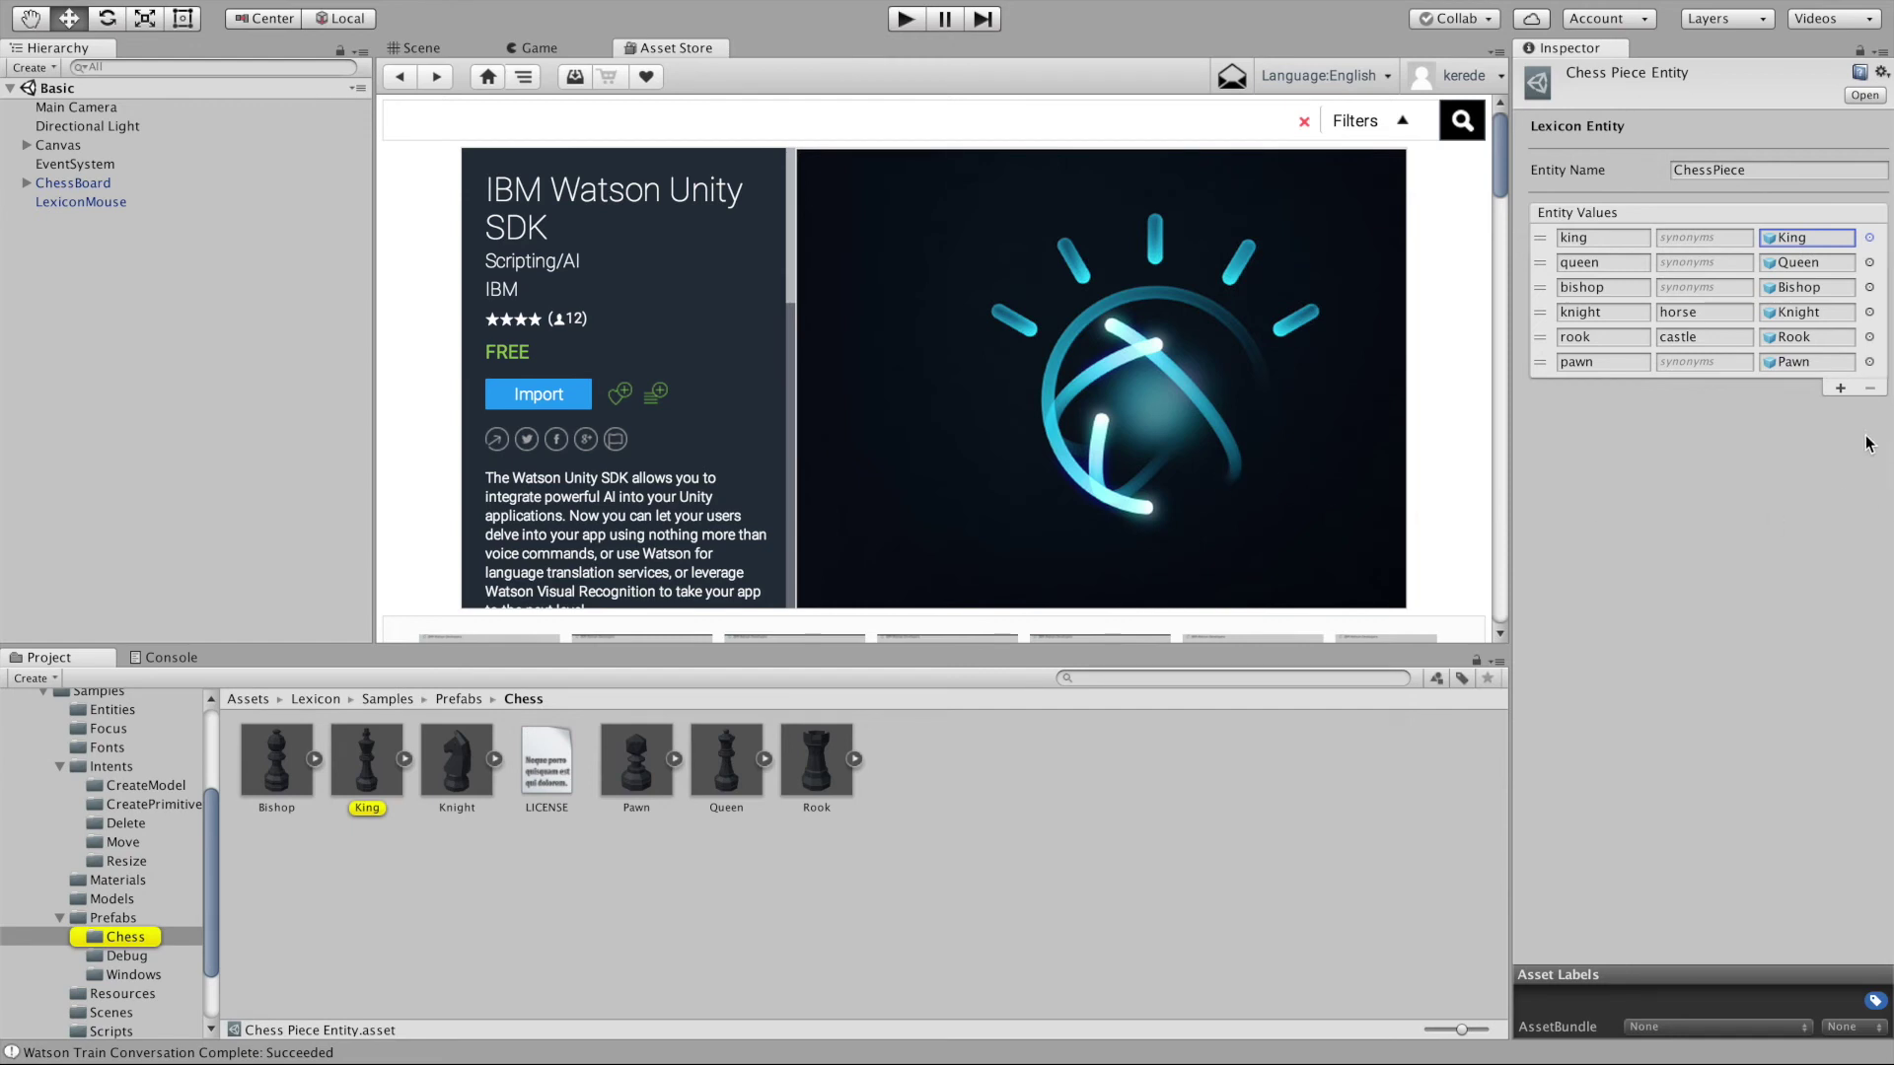
- Check the sync status of both Watson services in LexiconMouse's Sample Workspace, and clear the selection
click(83, 223)
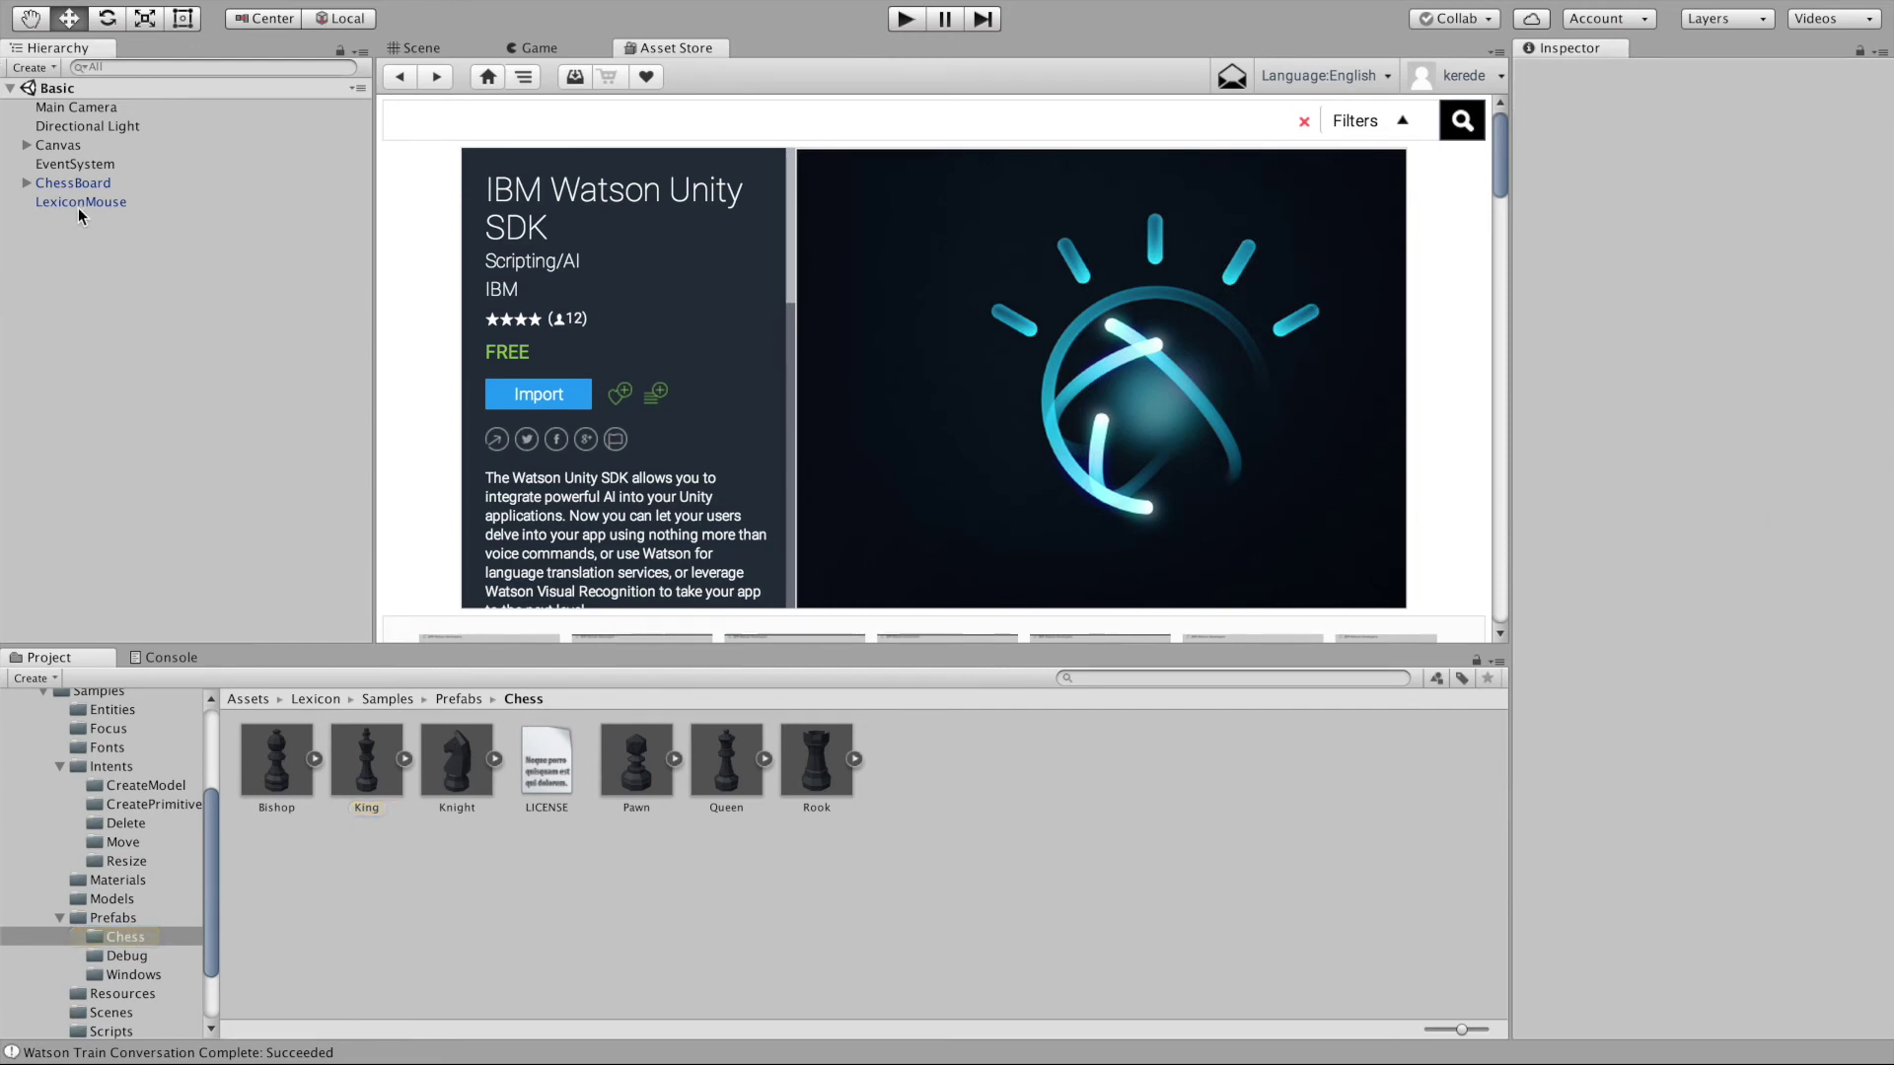
click(80, 205)
double_click(1743, 264)
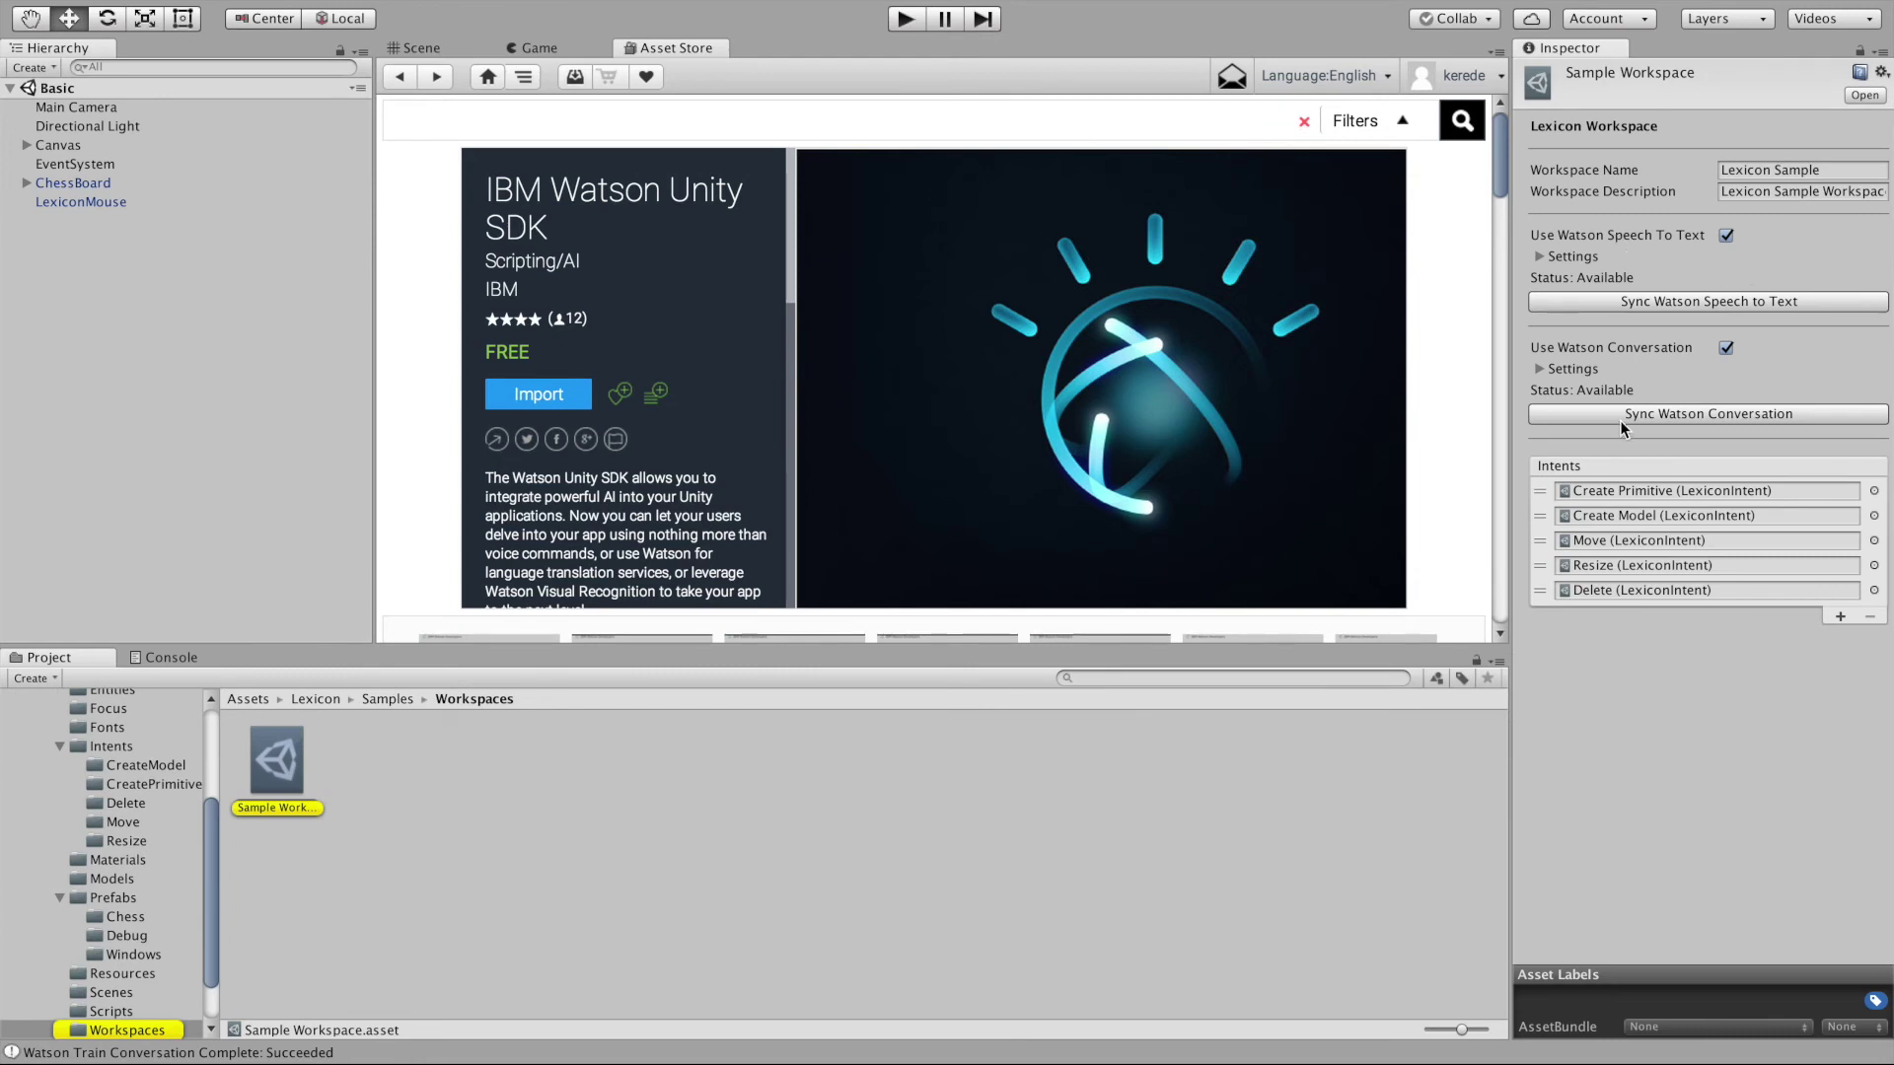
click(75, 202)
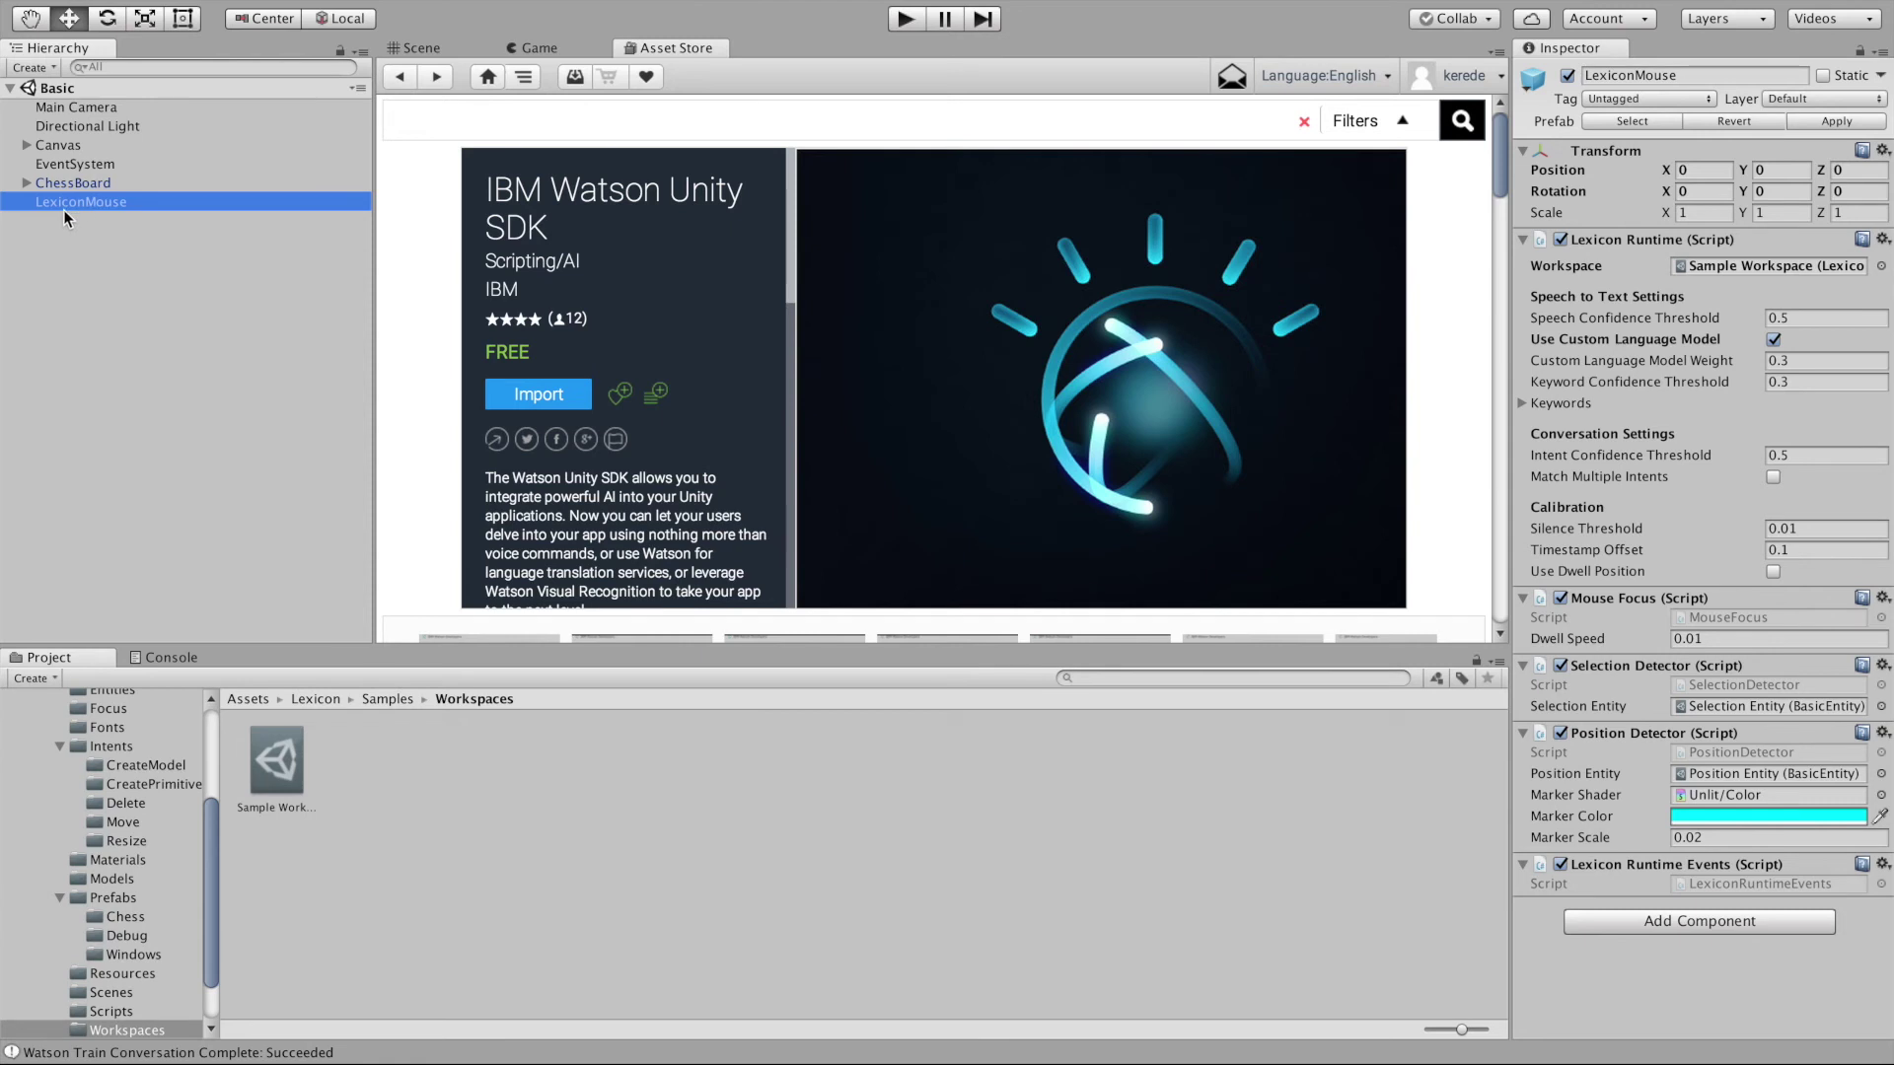
click(112, 221)
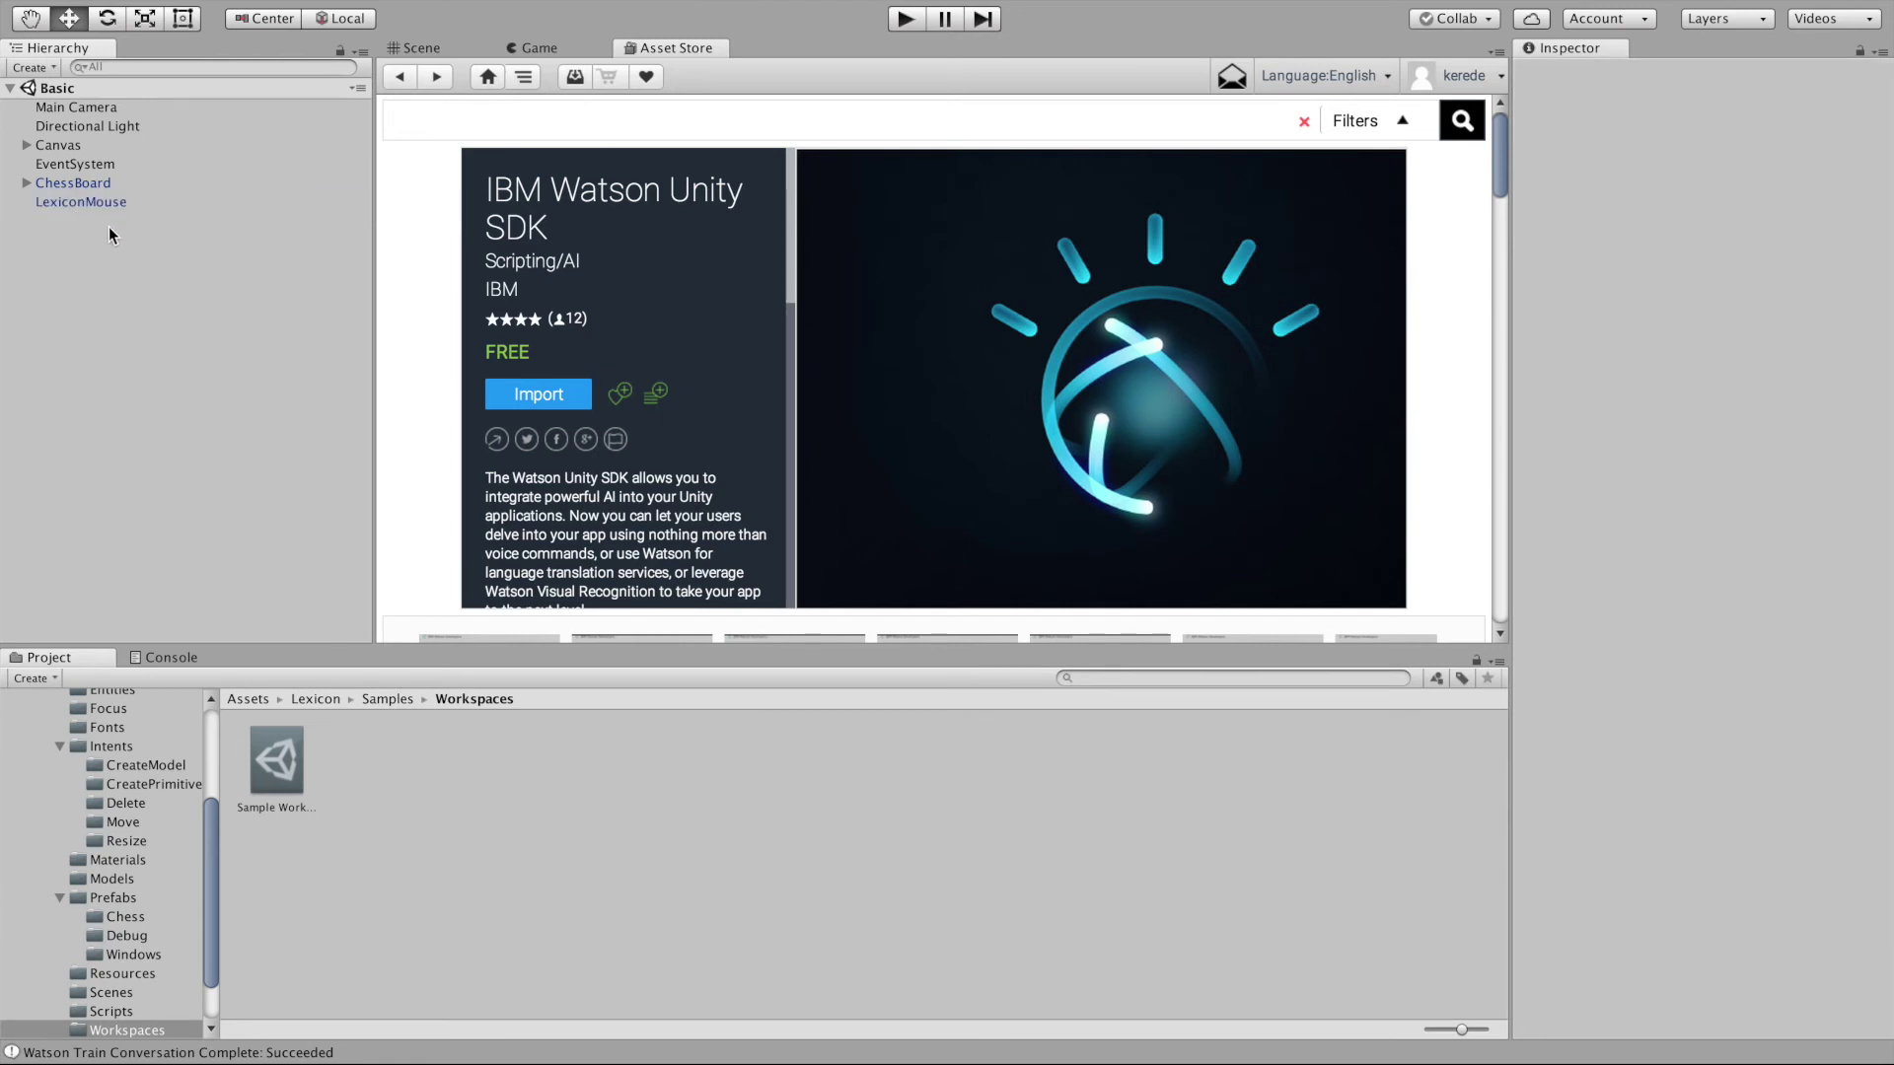
- Run the Basic scene to test the voice commands on the chessboard, and stop play mode
click(405, 47)
click(905, 19)
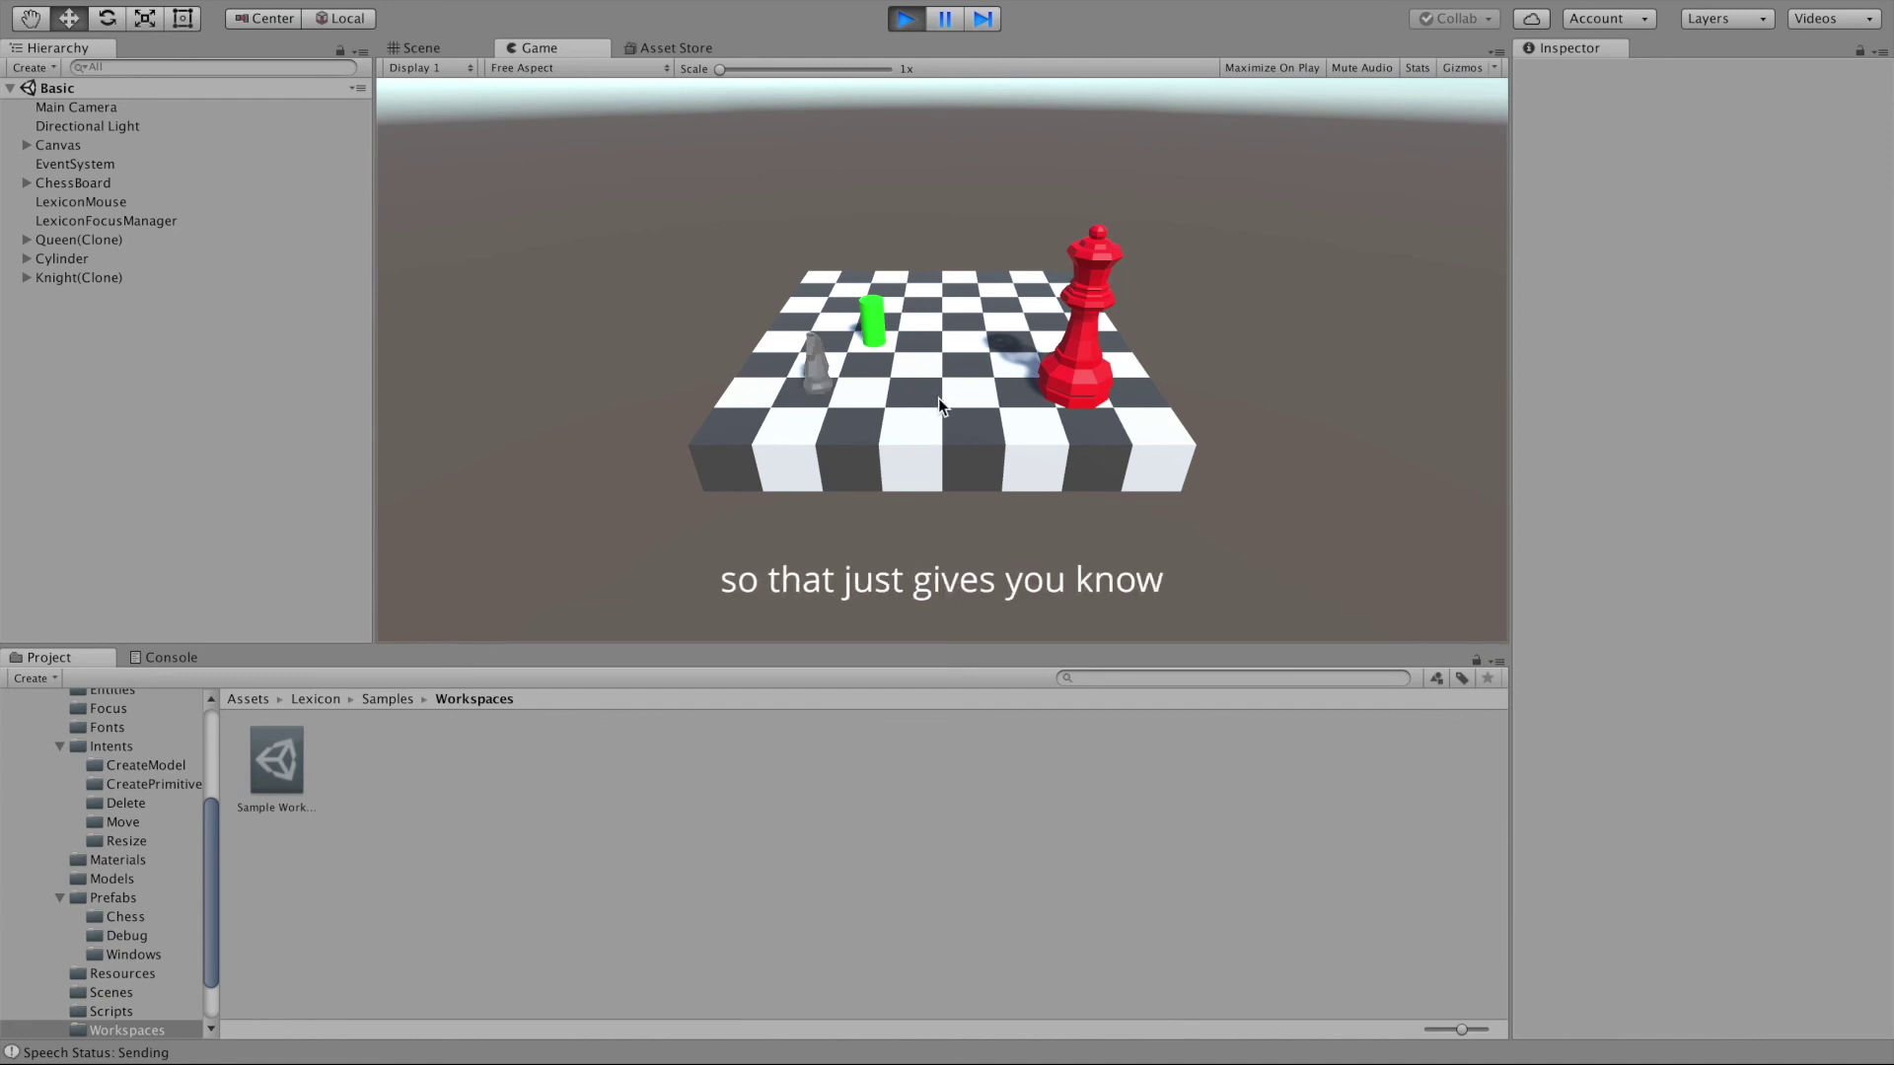
click(913, 21)
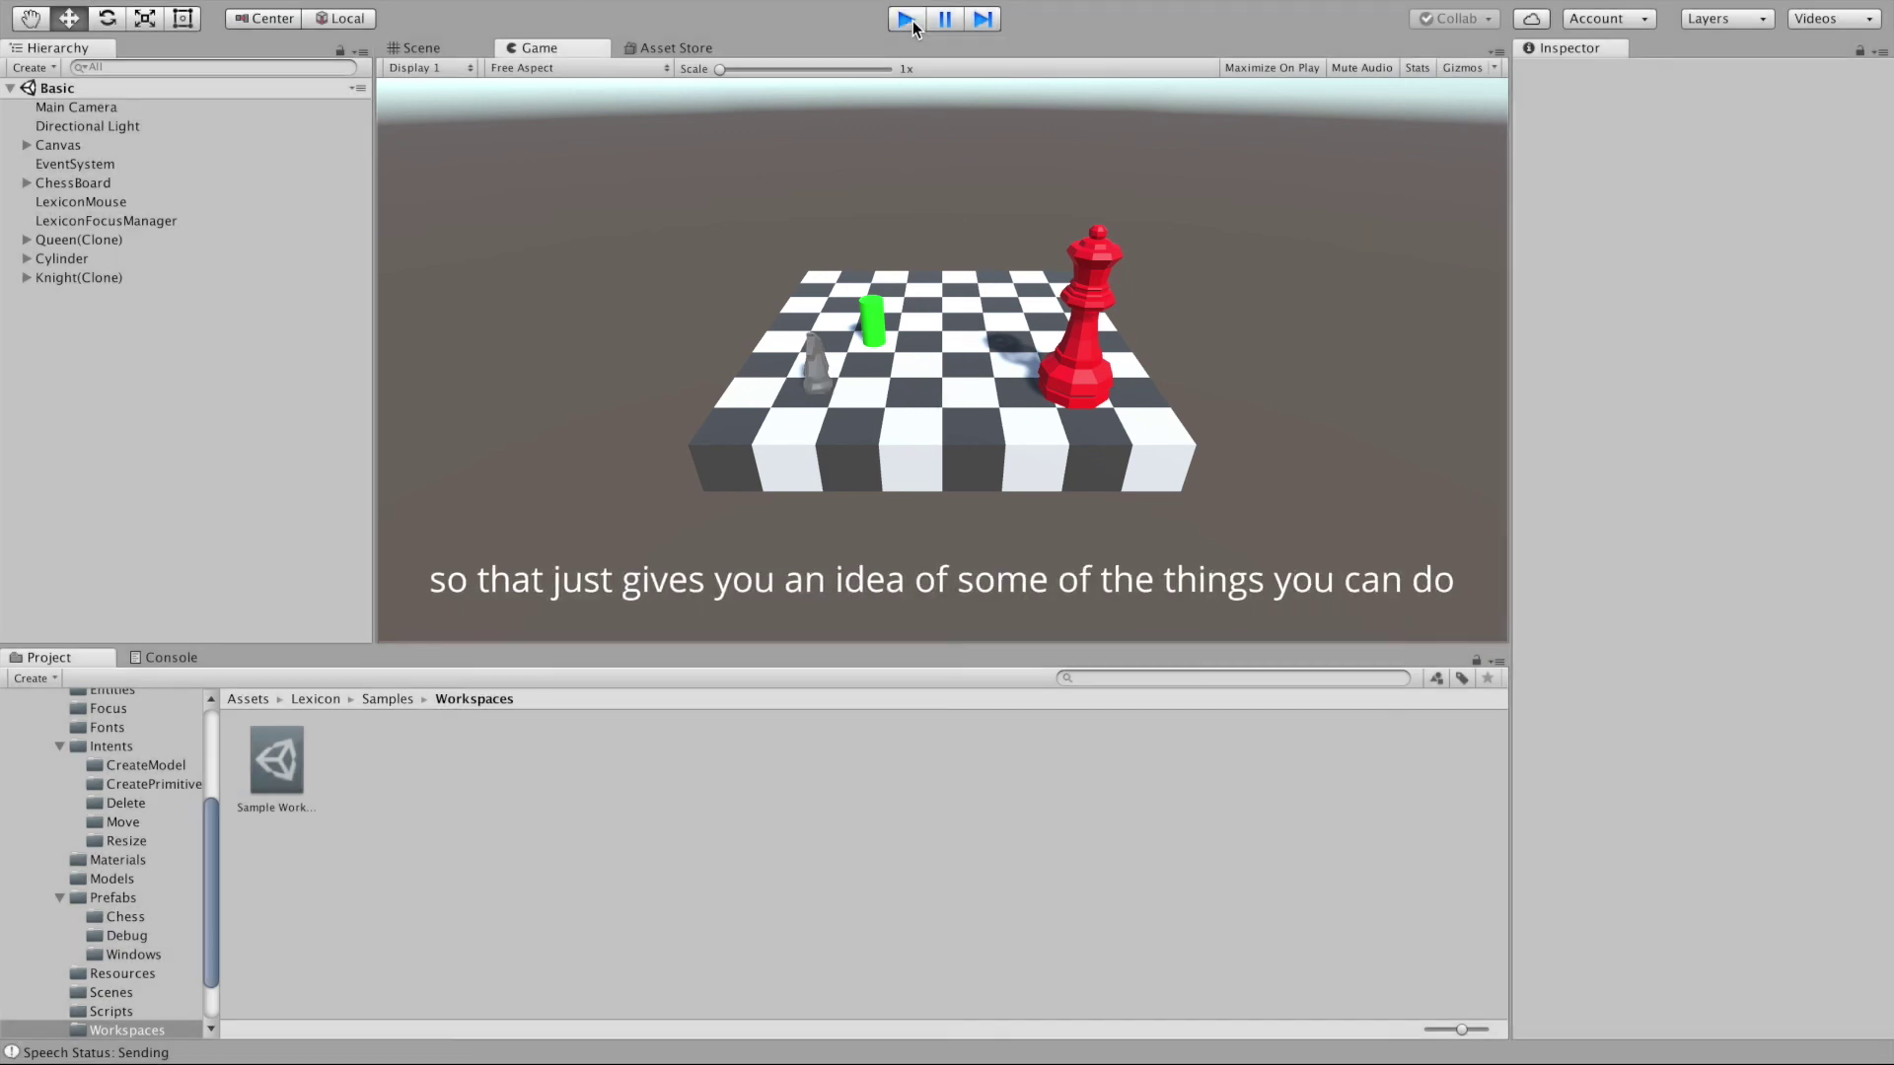